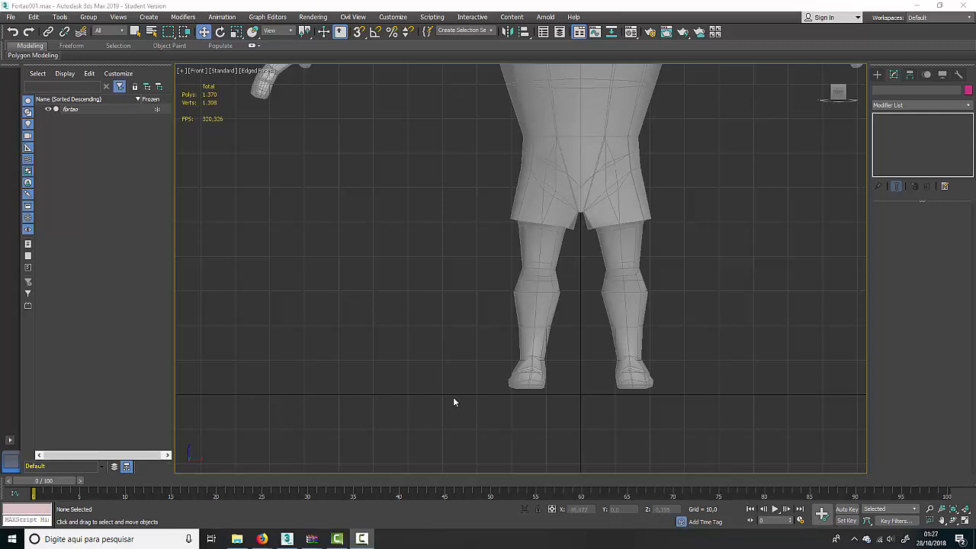
scroll(464, 298, down, 5)
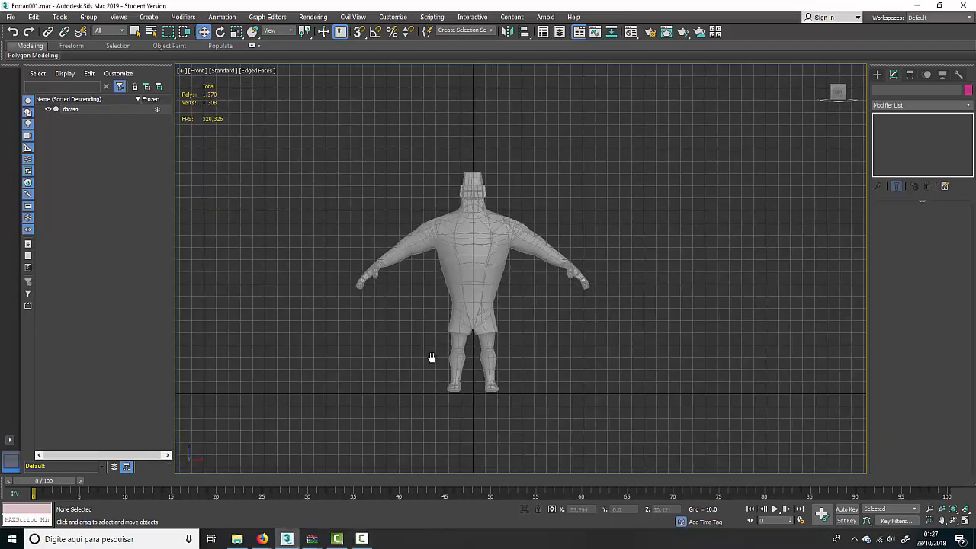
scroll(431, 359, up, 3)
mouse_move(432, 359)
middle_down()
mouse_move(450, 376)
mouse_move(447, 368)
middle_up()
scroll(439, 385, down, 4)
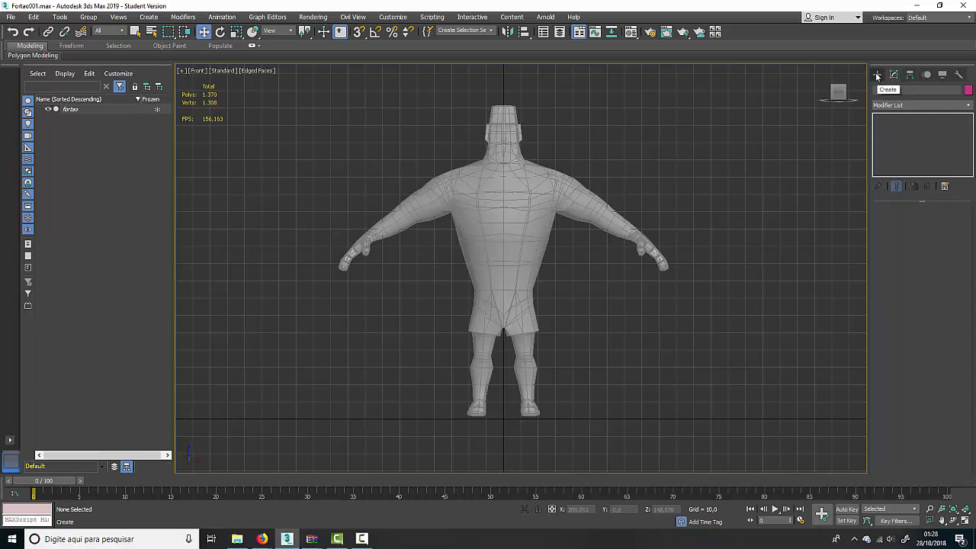
Step: Draw a bone chain in the Left view from the hip through knee, ankle and ball of the foot to the toe tip, ending with an end bone
click(877, 74)
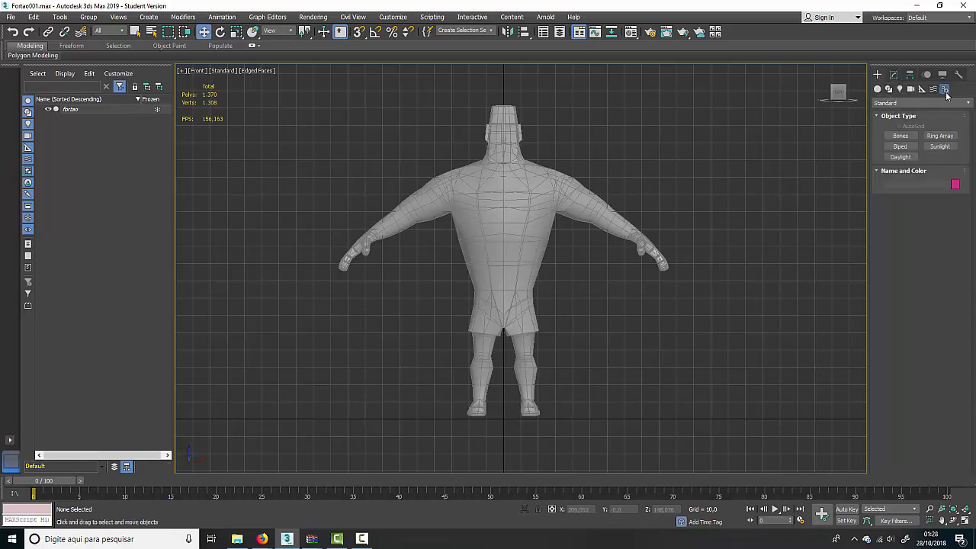
click(901, 136)
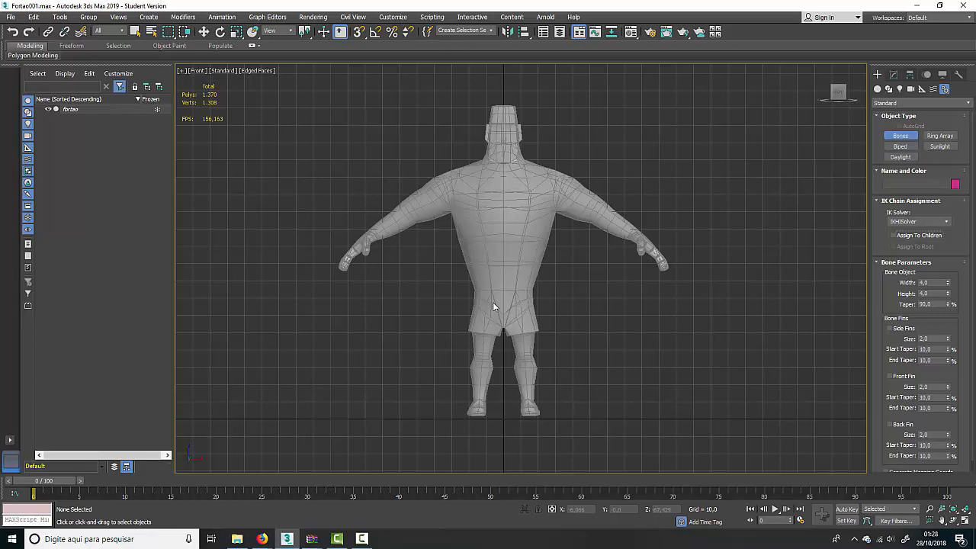
key(l)
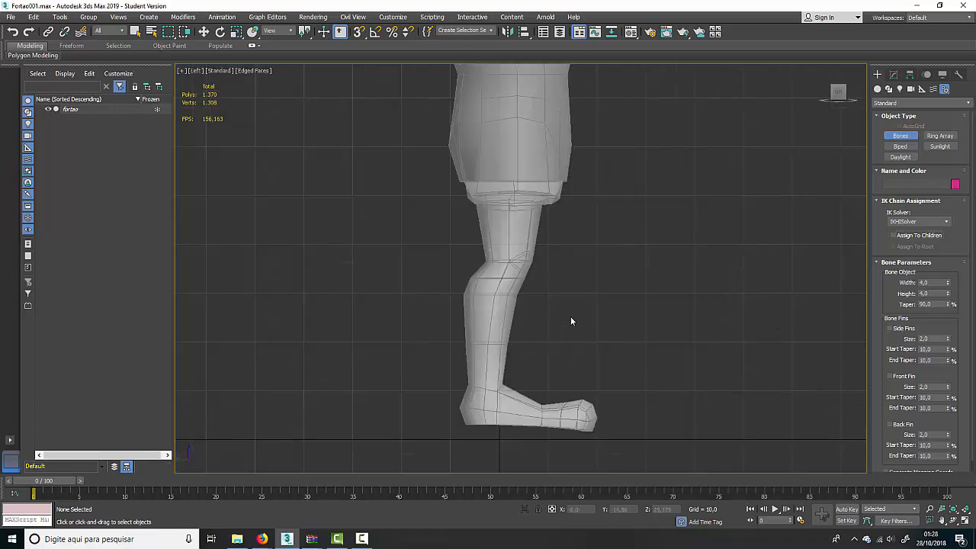
click(518, 104)
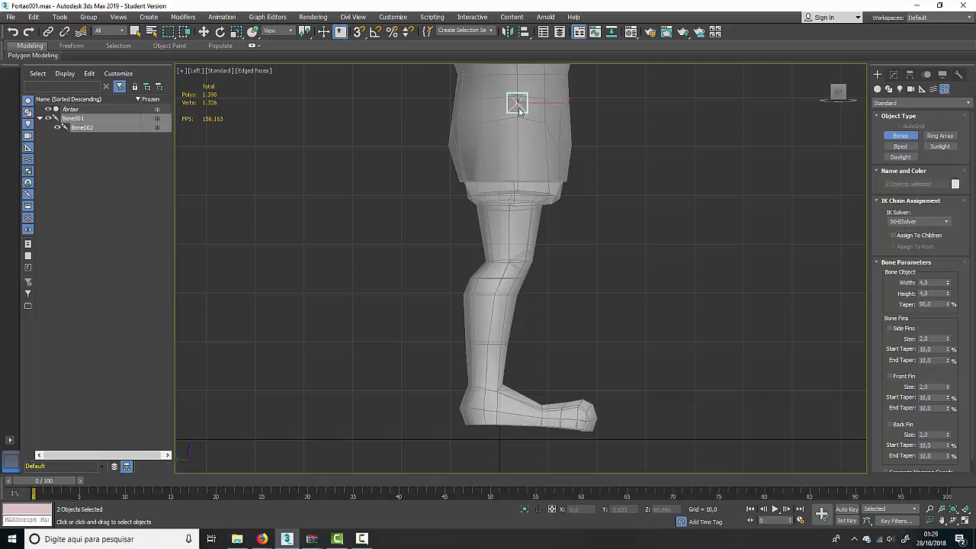
click(520, 264)
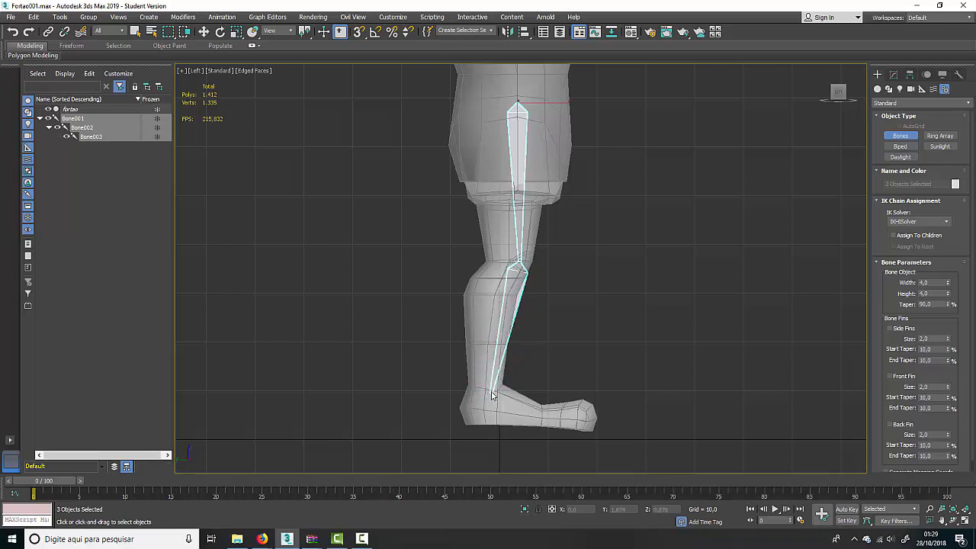
click(493, 391)
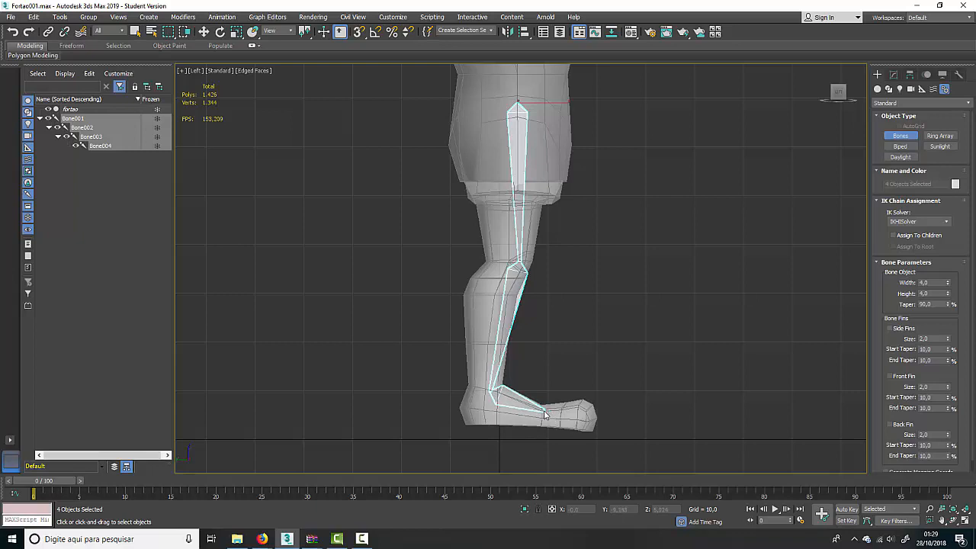
click(545, 412)
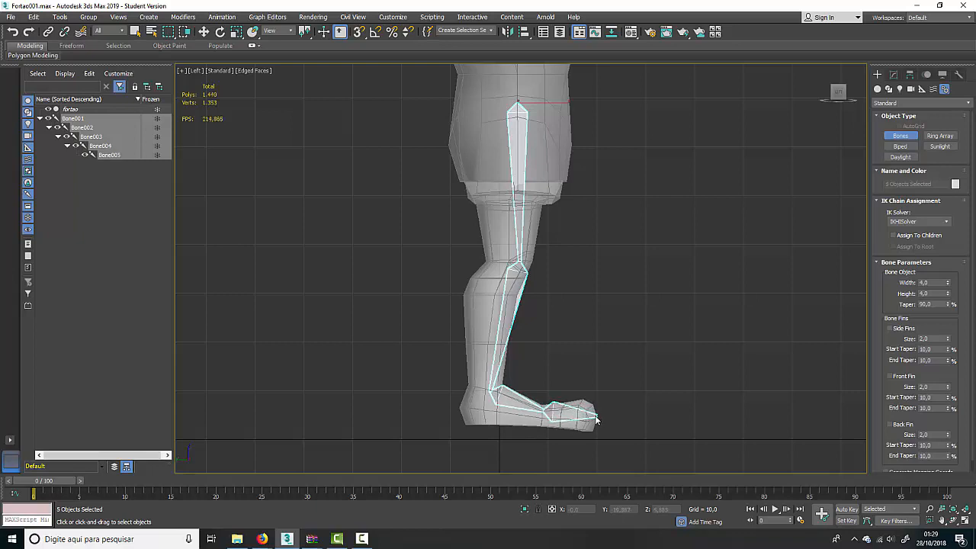
click(595, 419)
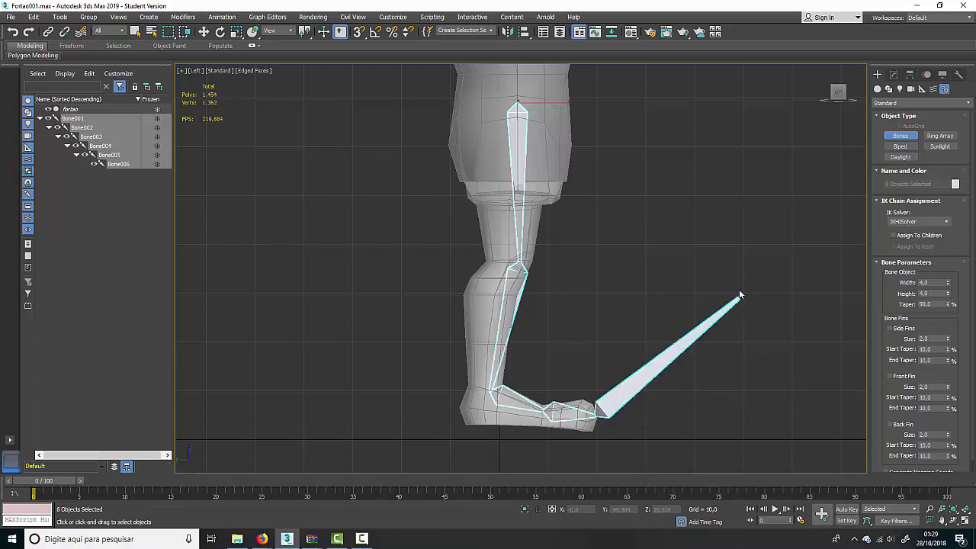
right_click(773, 340)
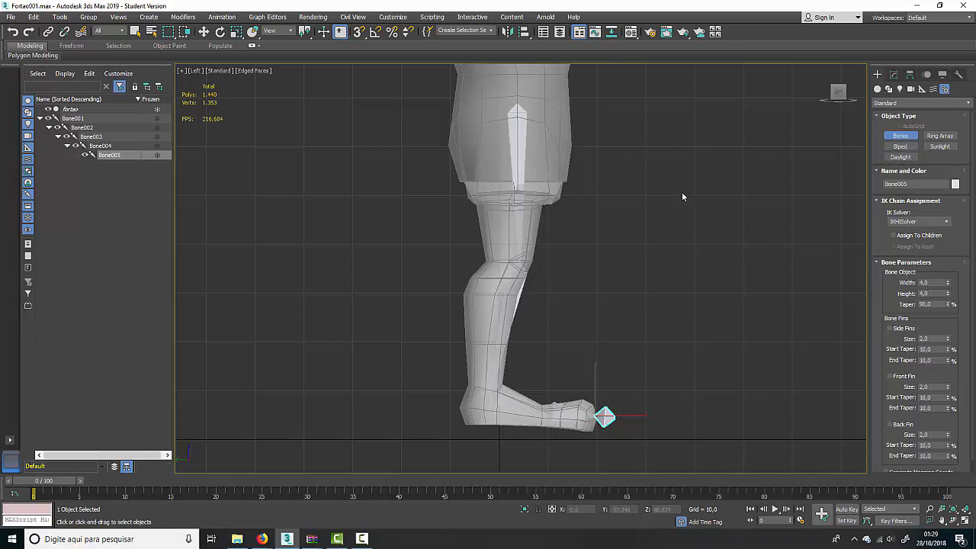
Step: Select the whole bone chain in the Front view and move it along X into the character's right leg
key(f)
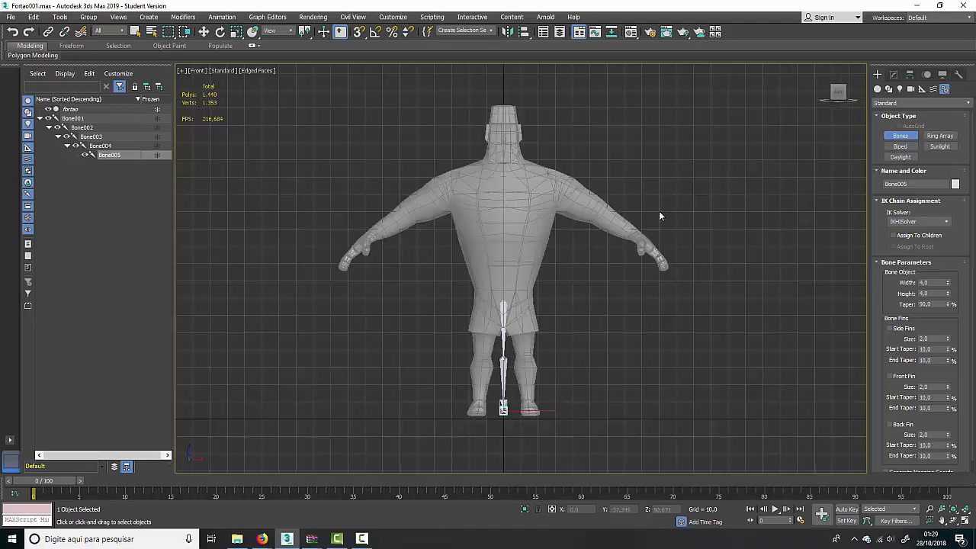
scroll(512, 320, up, 5)
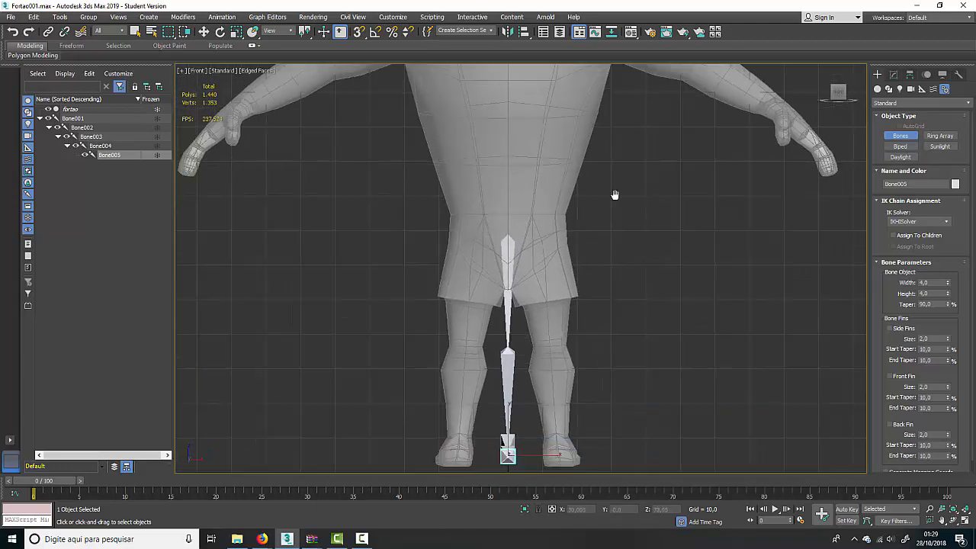
scroll(614, 194, down, 5)
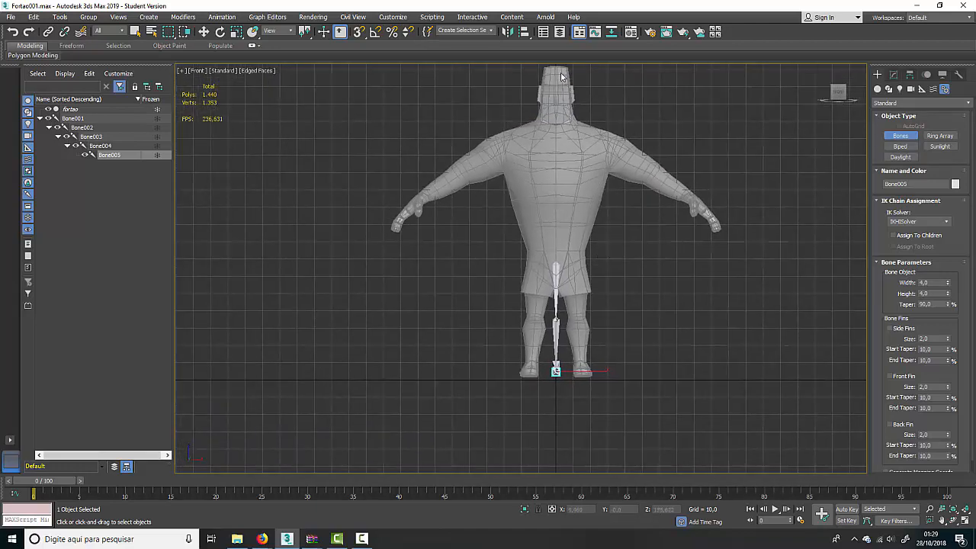
middle_drag(558, 190, 525, 266)
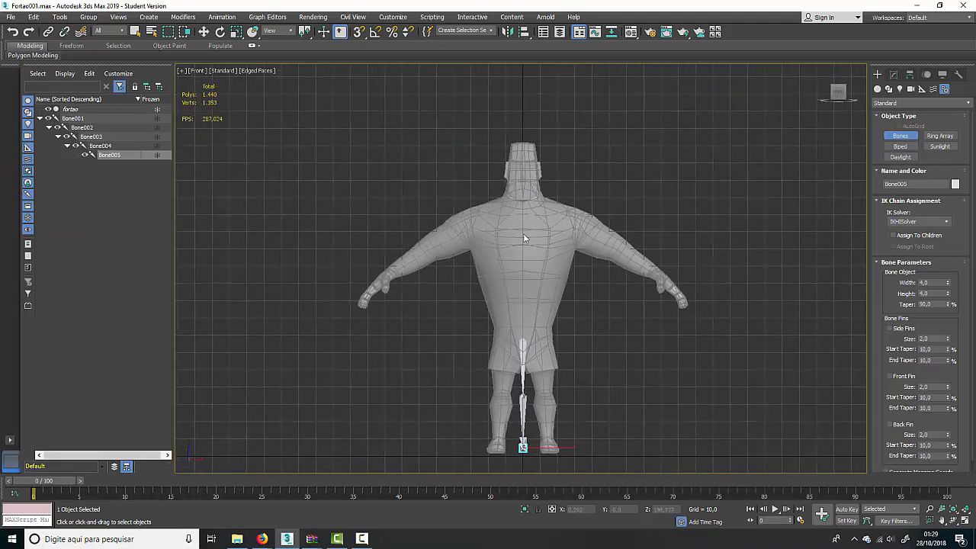
scroll(688, 154, up, 6)
scroll(697, 174, down, 3)
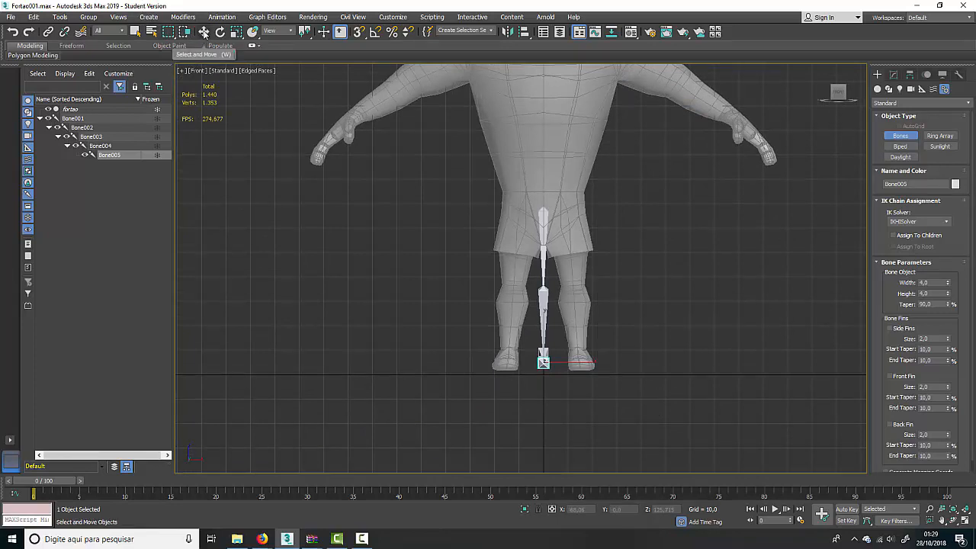
click(203, 32)
drag(692, 422, 507, 164)
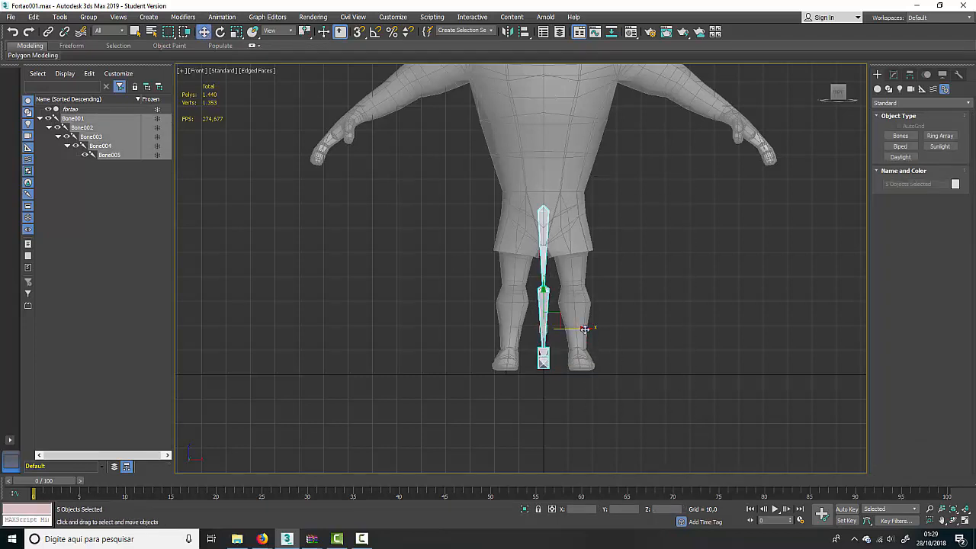
drag(585, 328, 552, 321)
Step: Fine-tune the bone chain's X position so it runs through the middle of the character's right leg, and deselect it
scroll(552, 362, up, 4)
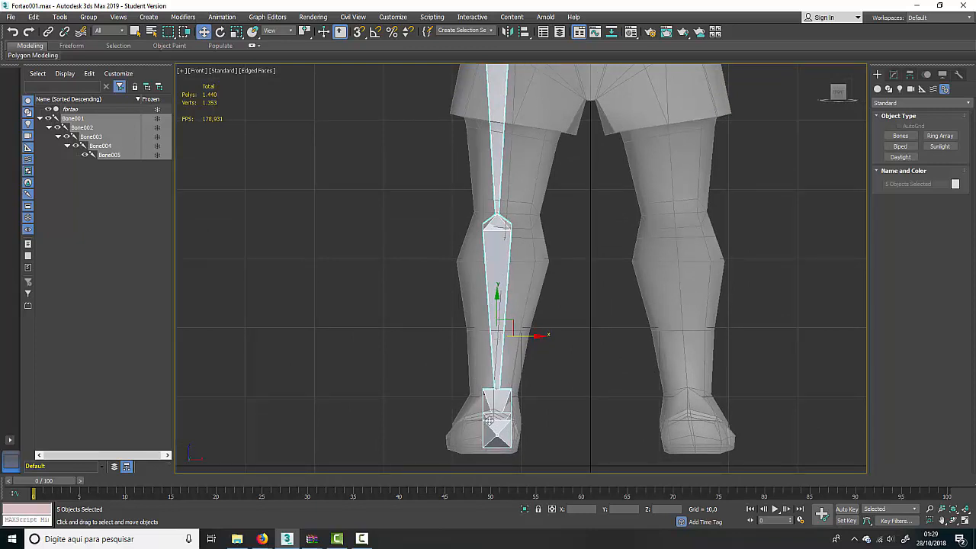
scroll(577, 342, down, 3)
middle_drag(579, 342, 573, 361)
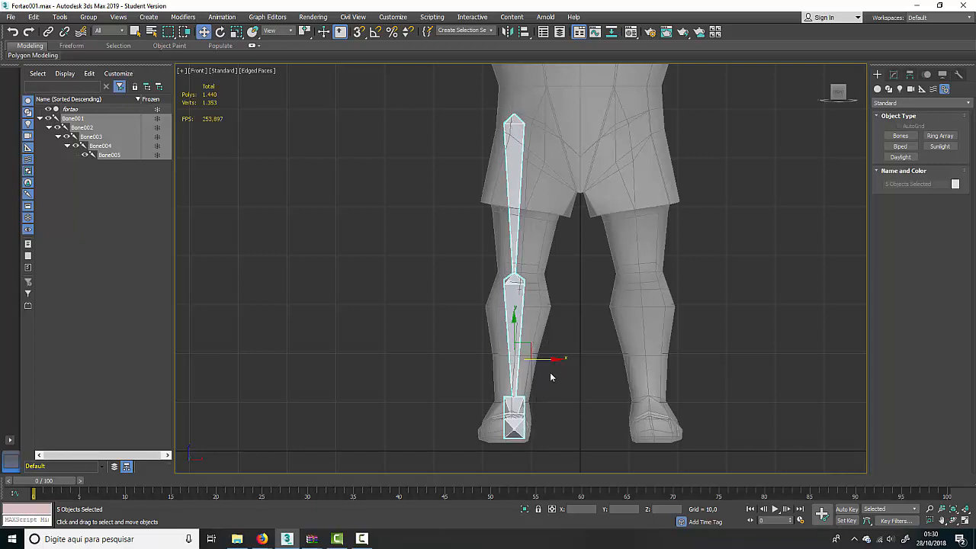
mouse_move(556, 359)
mouse_down()
mouse_move(545, 359)
mouse_move(552, 358)
mouse_up()
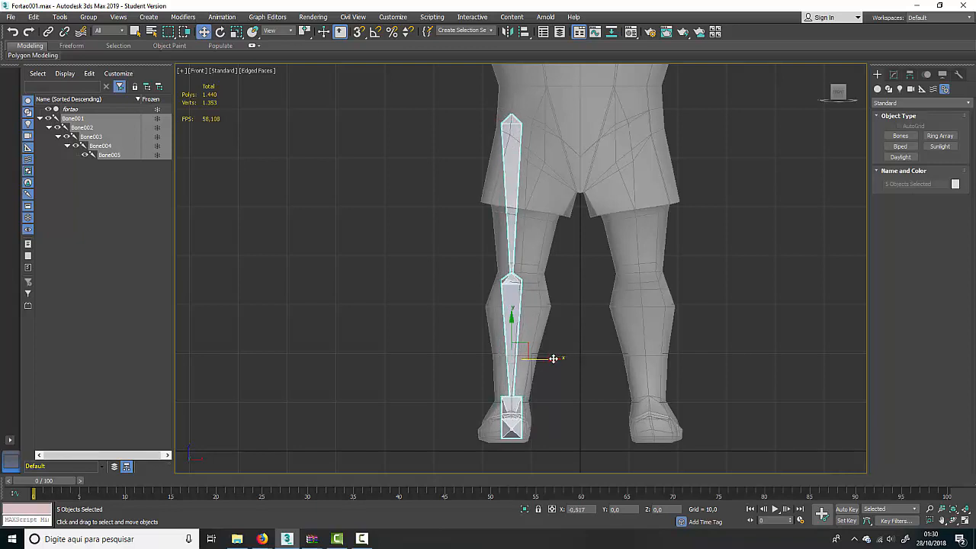
drag(554, 359, 558, 358)
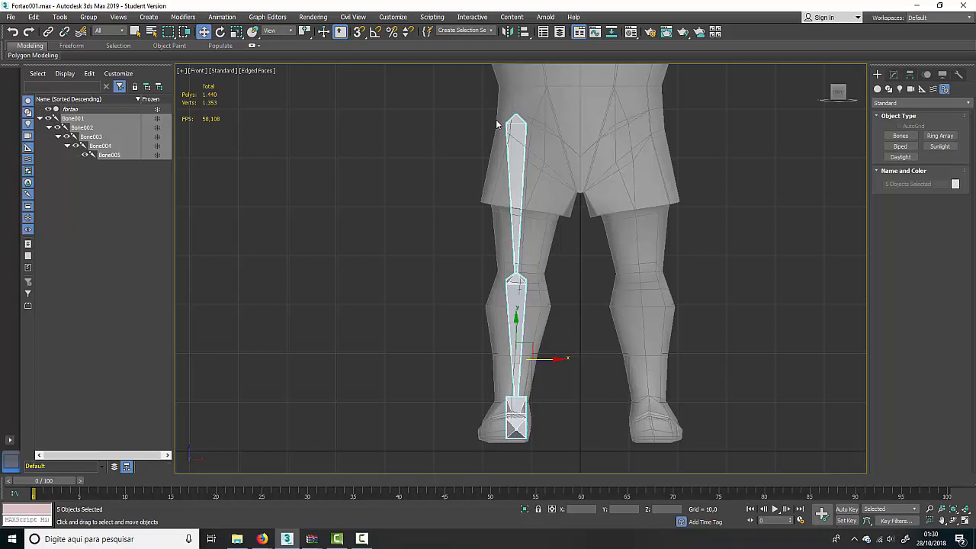
click(440, 203)
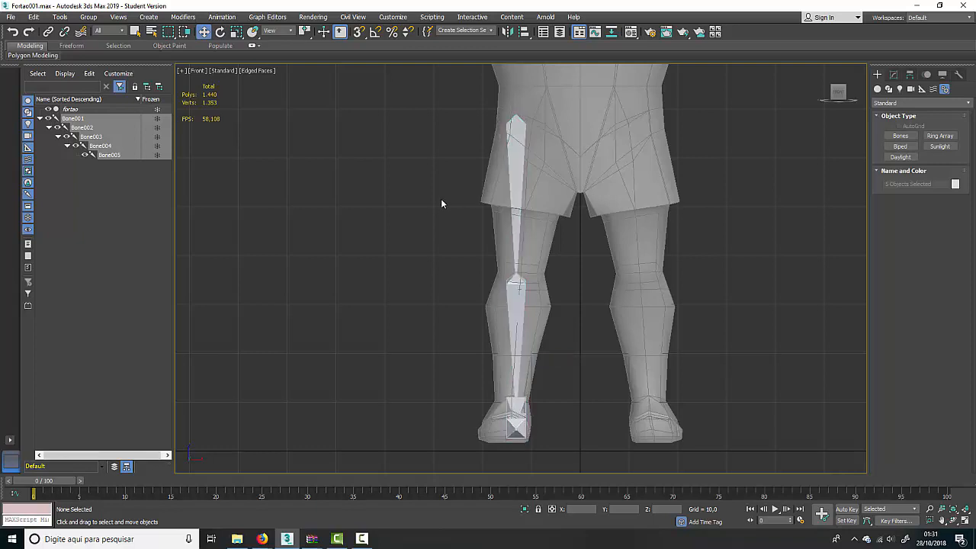
Step: Rename the thigh bone of the character's right leg to coxa_D
click(523, 172)
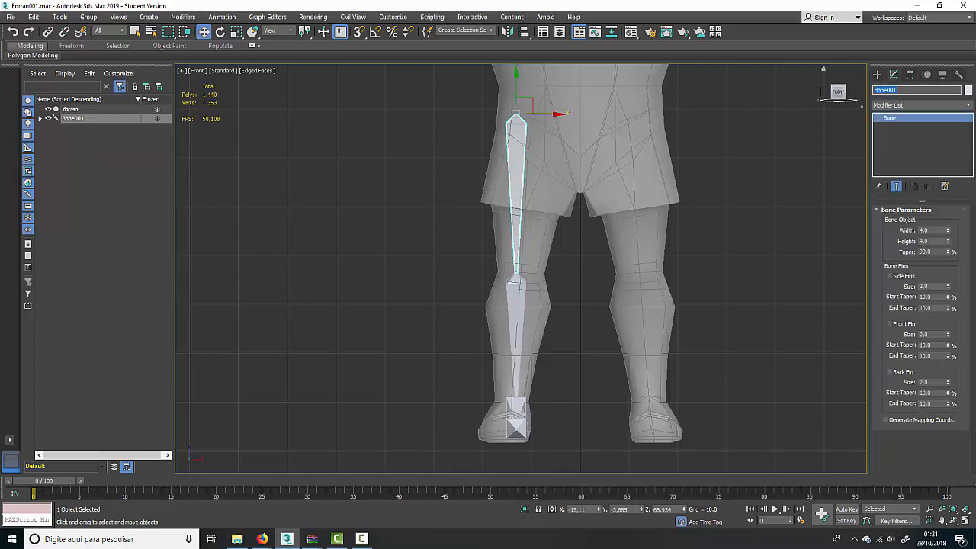
text(coxa_D)
key(Return)
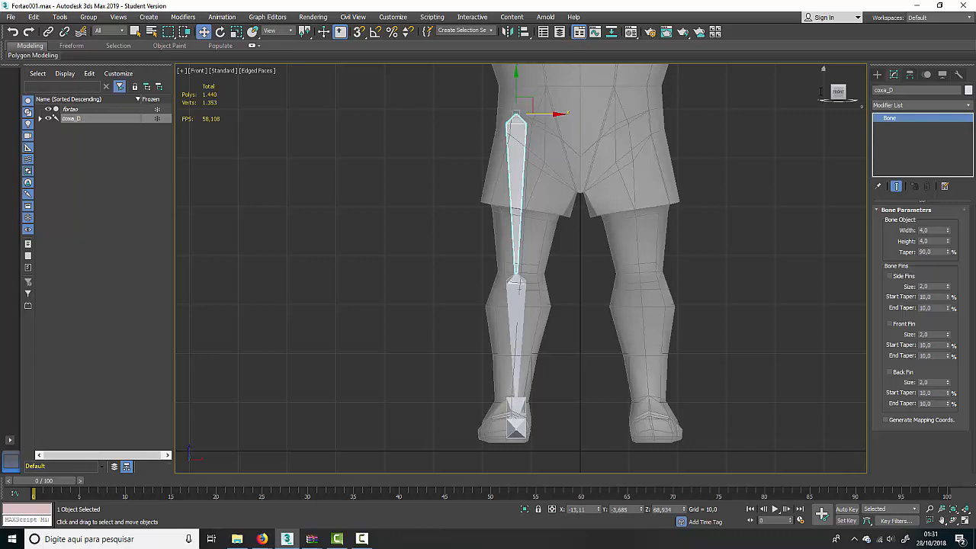
Step: Rename the shin bone, the child of coxa_D, to canela_D
click(40, 118)
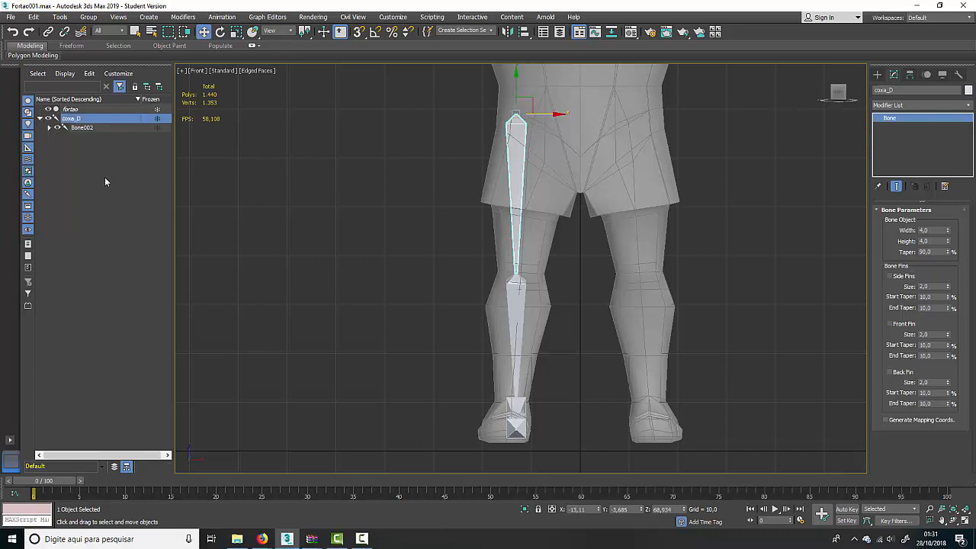
click(83, 127)
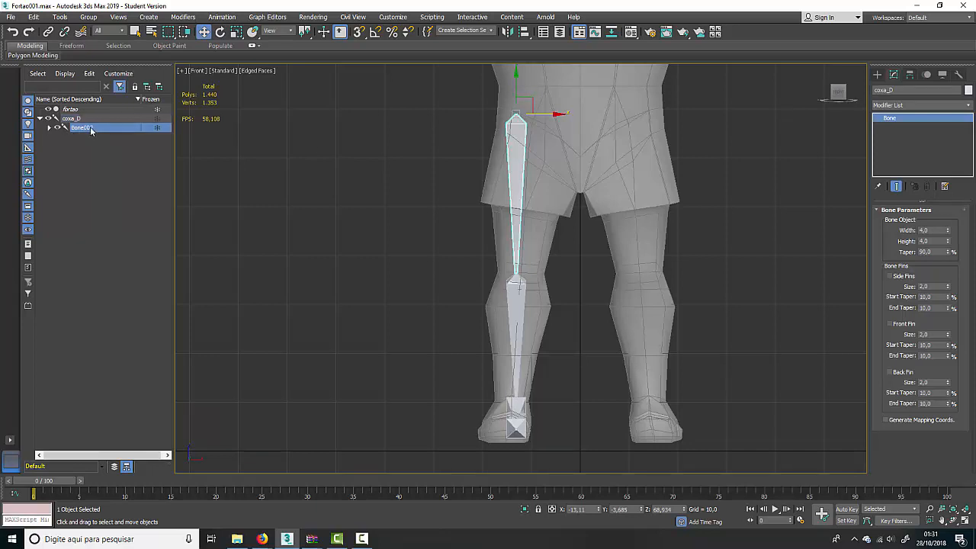
double_click(902, 90)
text(ca)
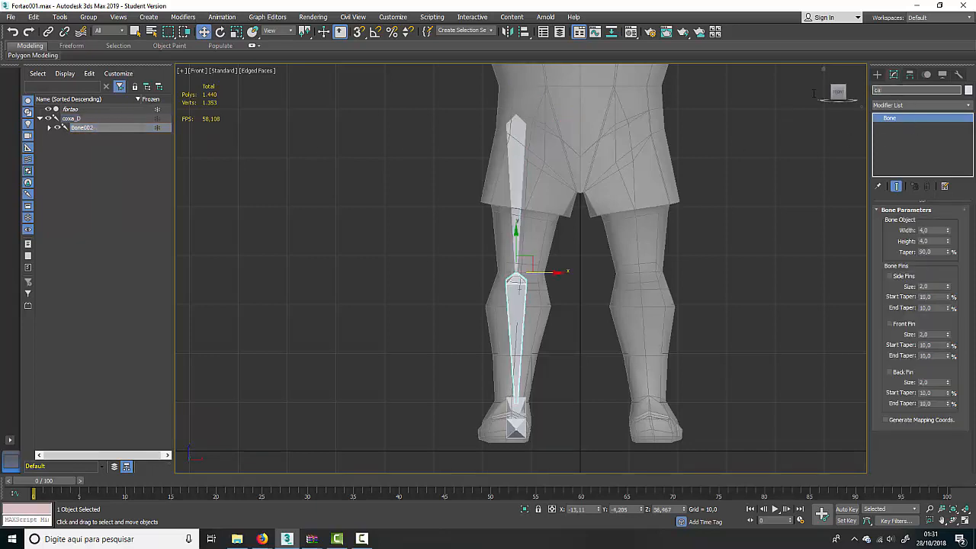
text(nela_D)
key(Return)
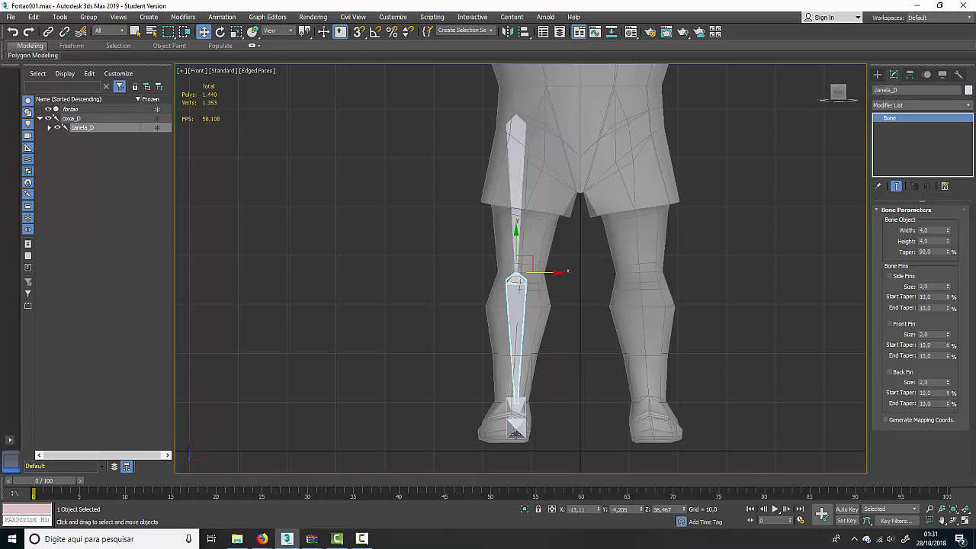
Step: Rename the foot bone, the child of canela_D, to pe_D
click(48, 127)
click(94, 137)
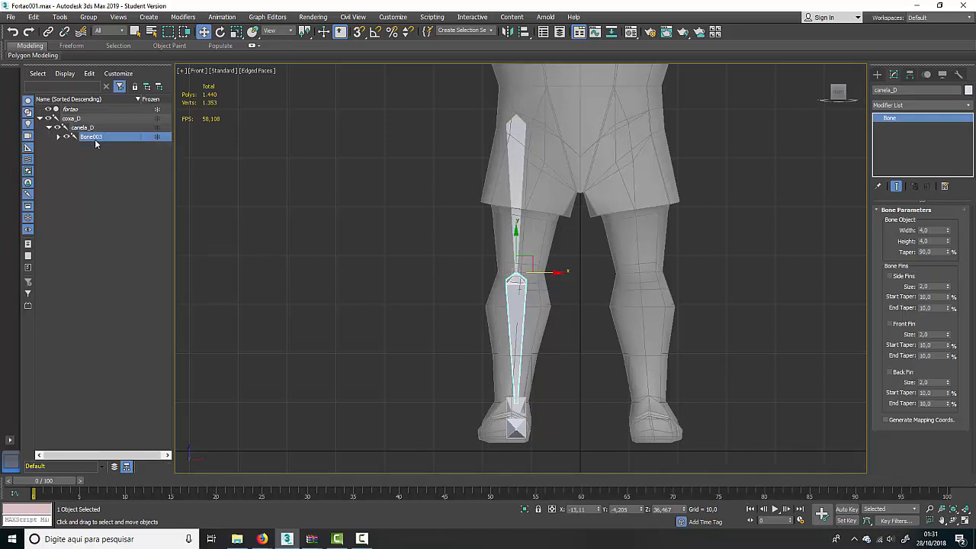
click(915, 90)
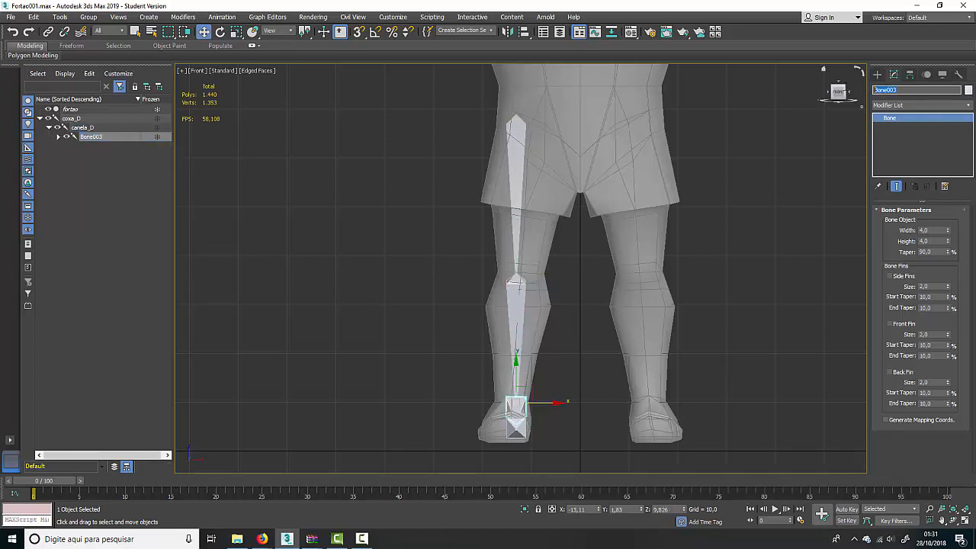
text(pe_D)
key(Return)
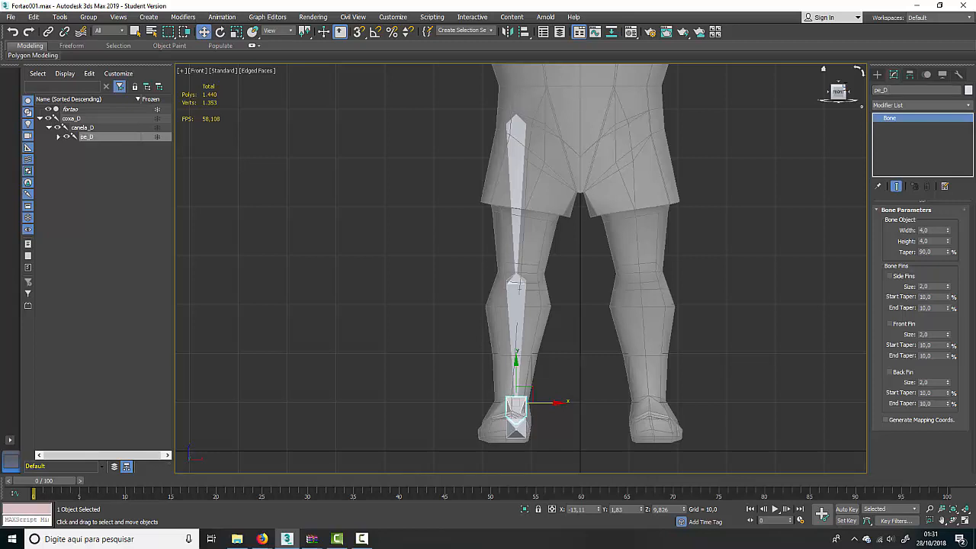
Step: Rename the toe bone, the child of pe_D, to ponta_pe_D
click(59, 147)
click(58, 137)
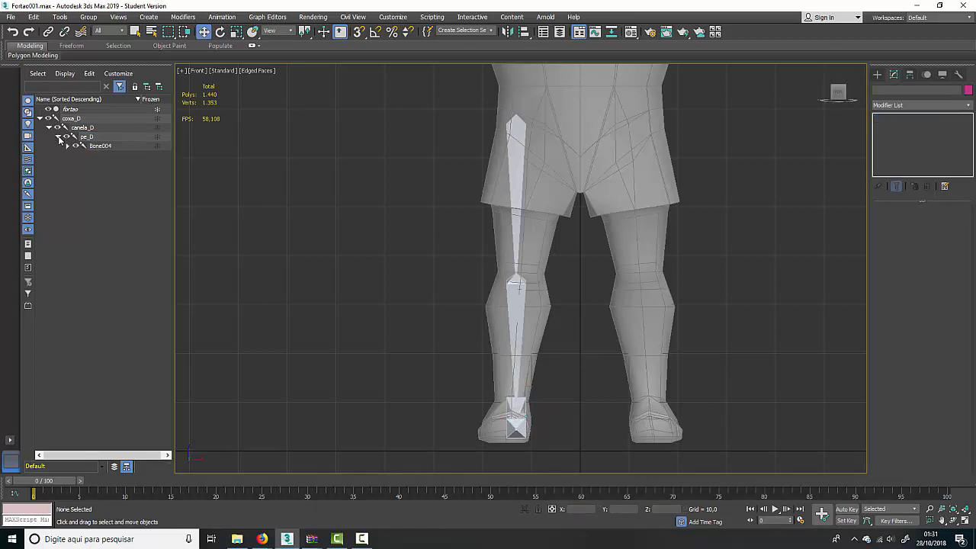
click(101, 147)
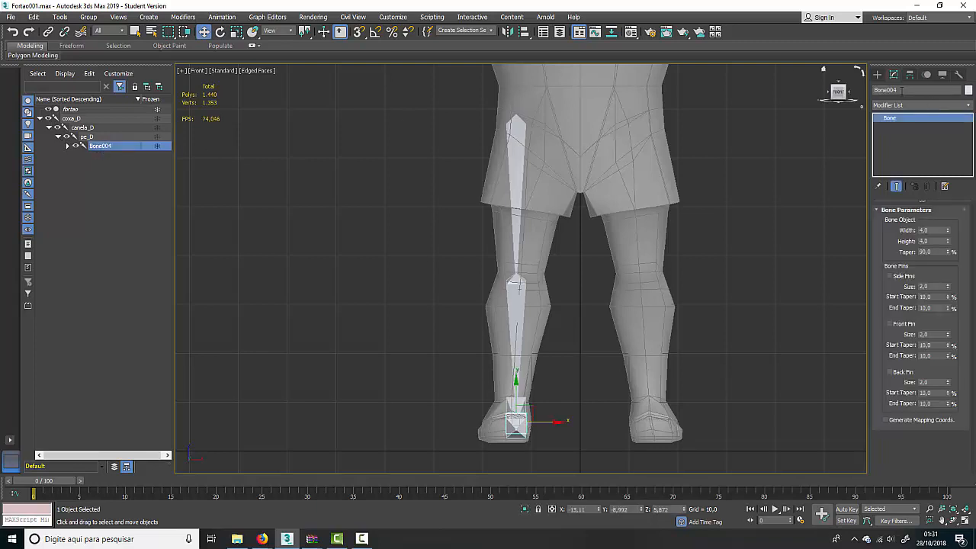
drag(902, 91, 833, 91)
text(ponta_per)
key(Return)
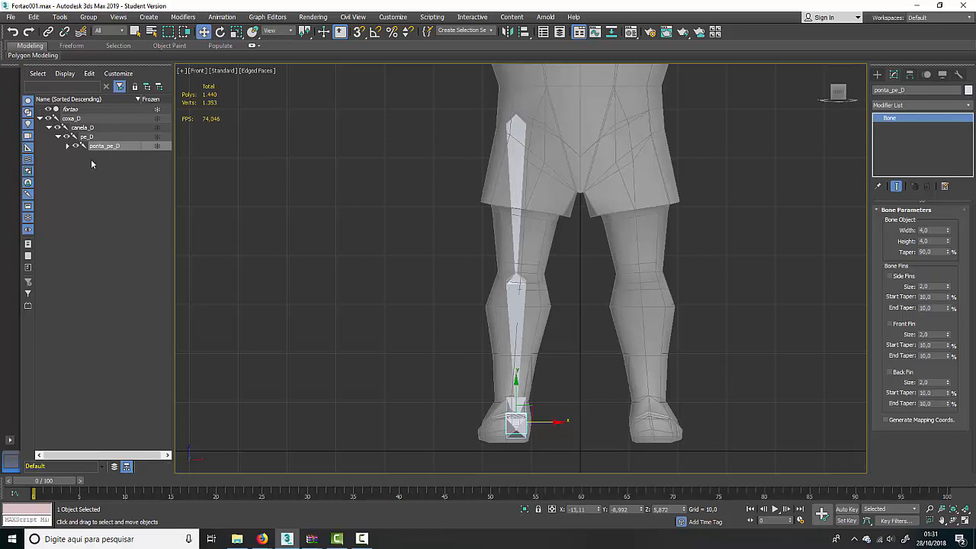
Step: Rename the end bone, the child of ponta_pe_D, to terminal_pe_D
click(69, 145)
click(112, 156)
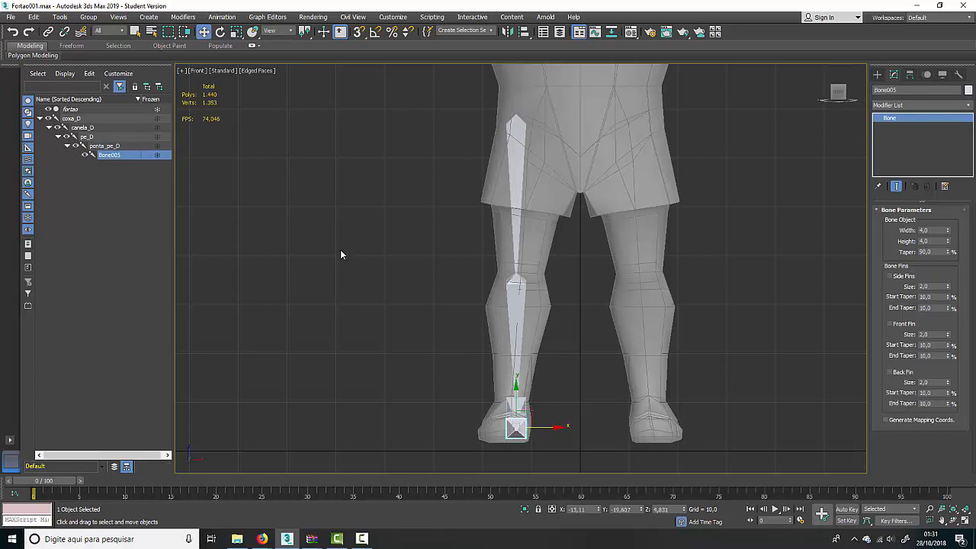
key(l)
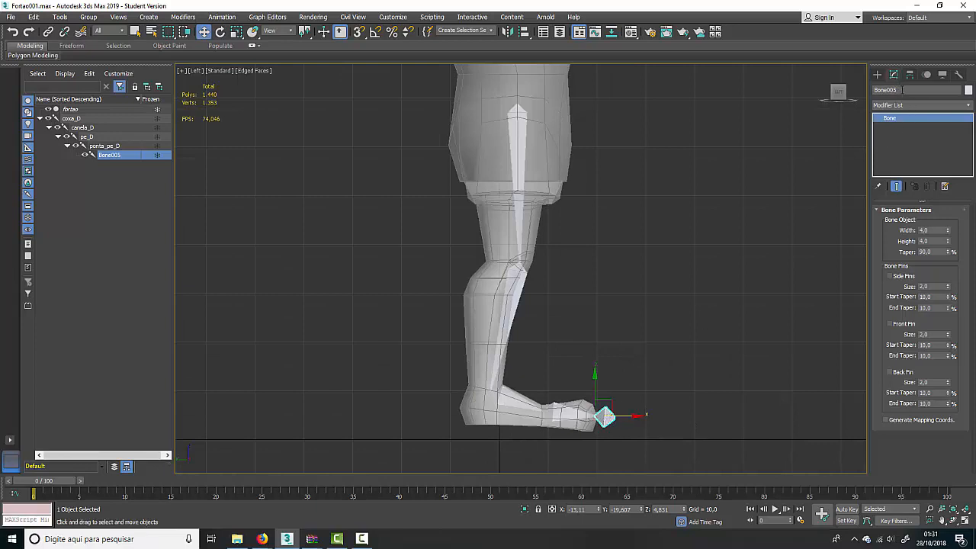
click(896, 90)
text(ter)
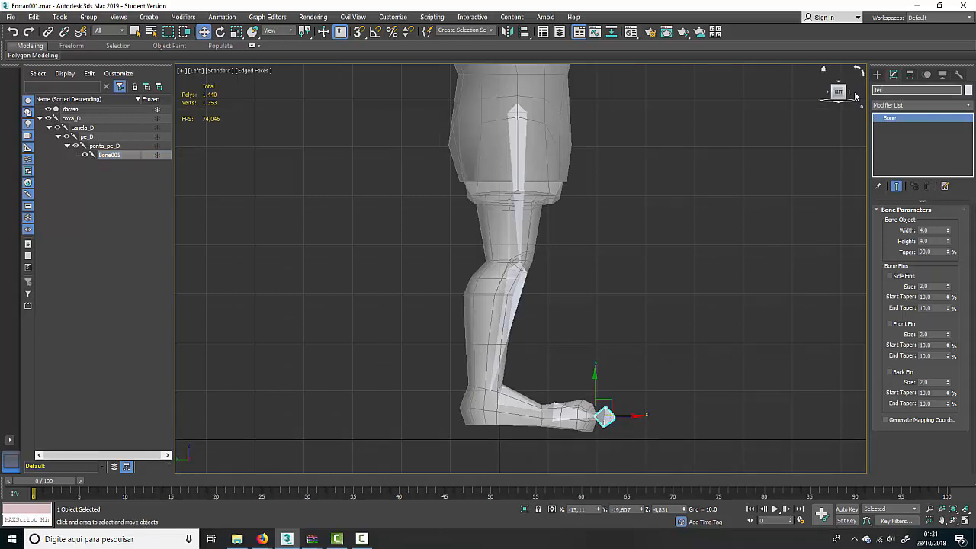
text(minal_pe_D)
key(Return)
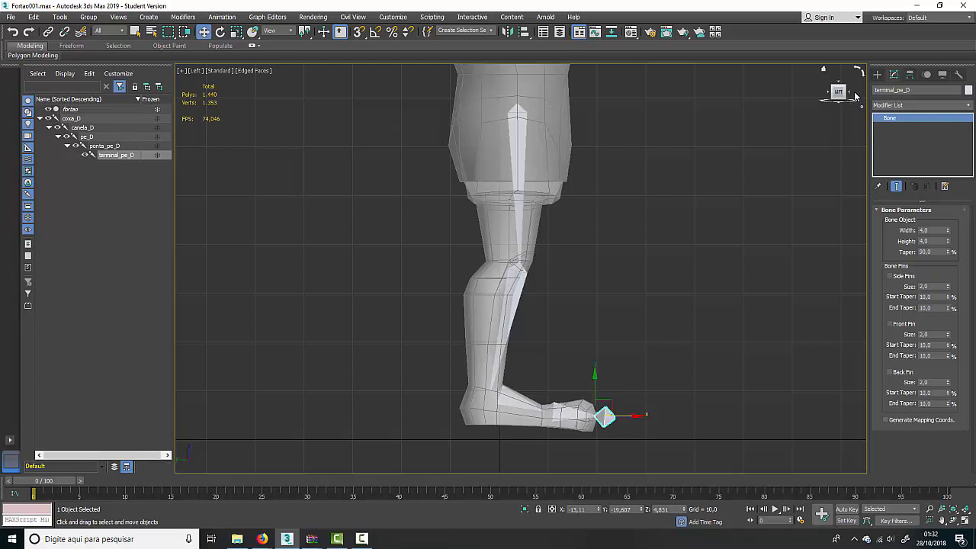
click(855, 95)
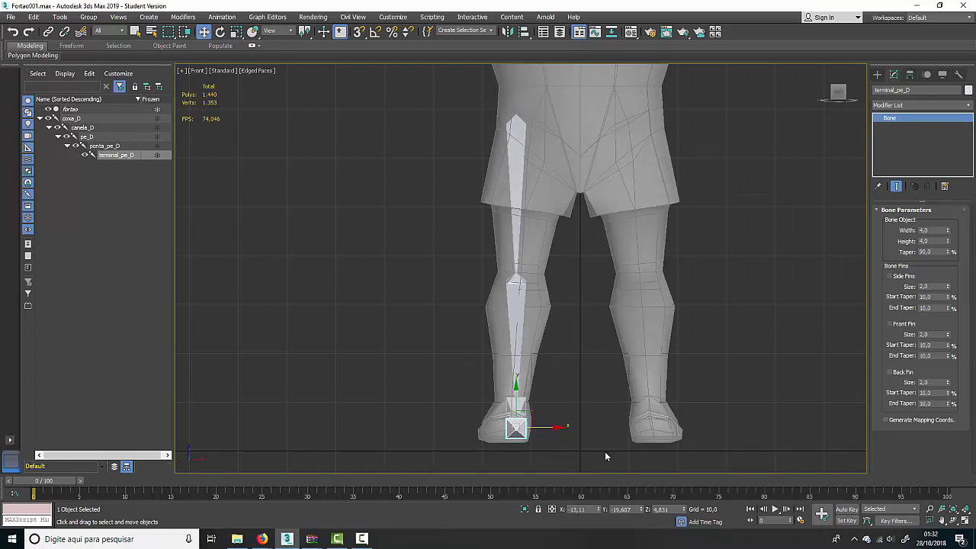
mouse_move(465, 209)
mouse_down()
mouse_move(419, 101)
mouse_move(446, 207)
mouse_up()
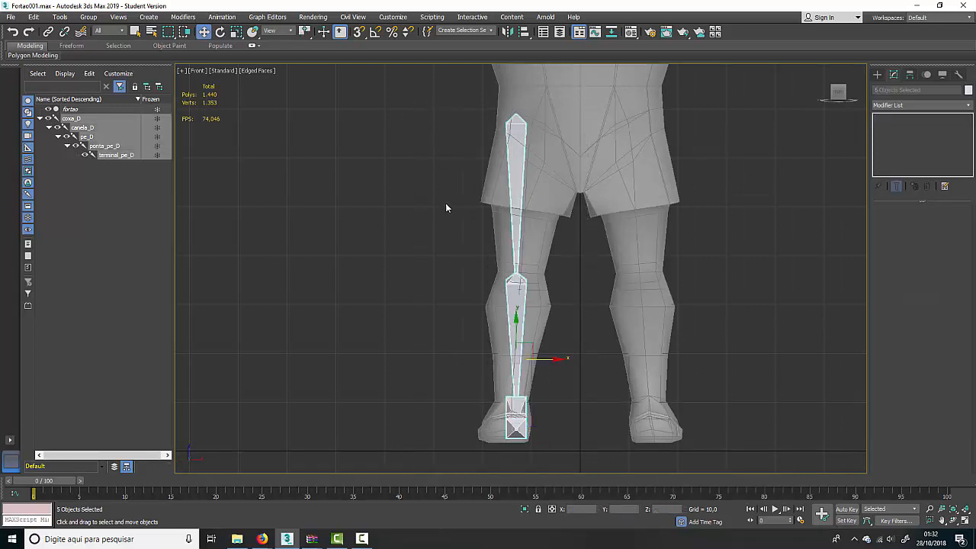
click(509, 32)
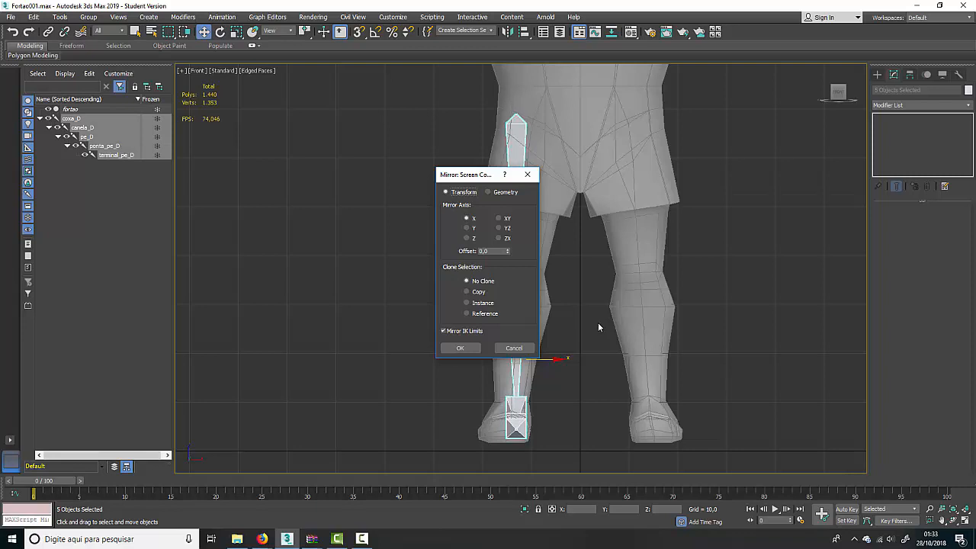
click(516, 348)
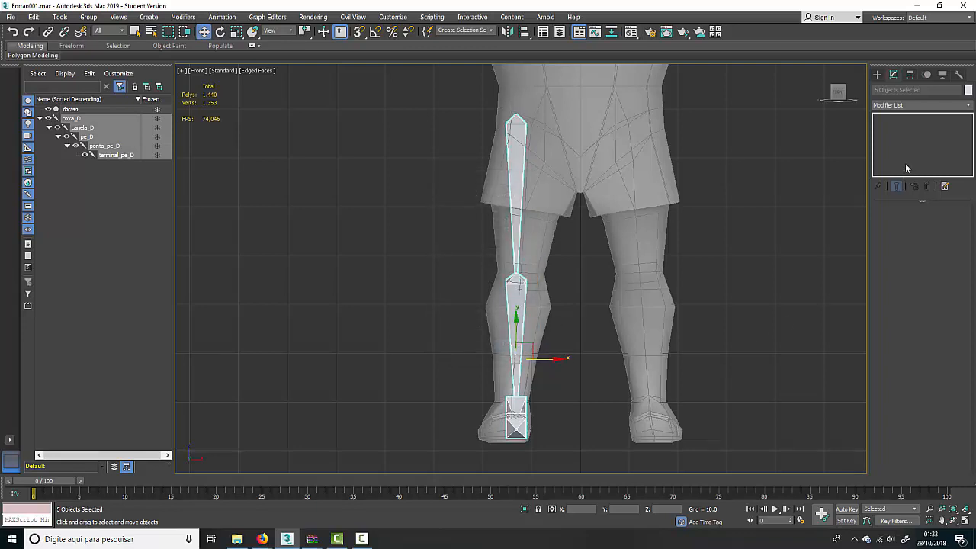
Step: Create a box between the character's feet, about 12.2 long, 12.8 wide and 2.9 high, with 2 width segments
click(877, 75)
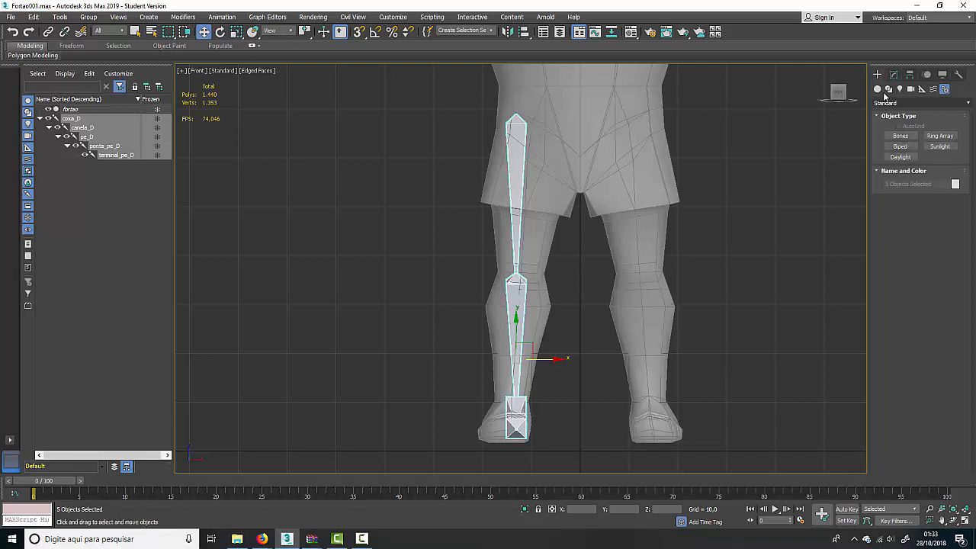
click(901, 136)
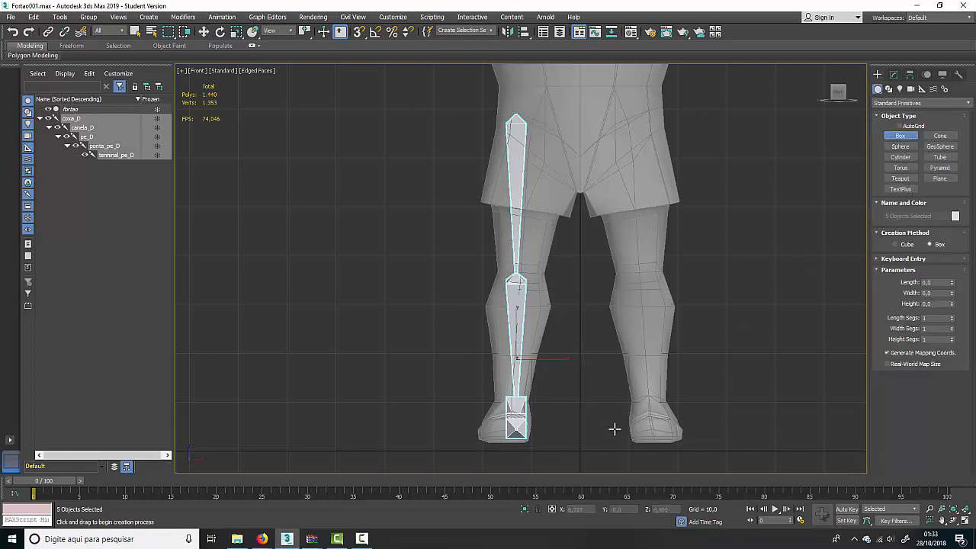
drag(615, 429, 551, 366)
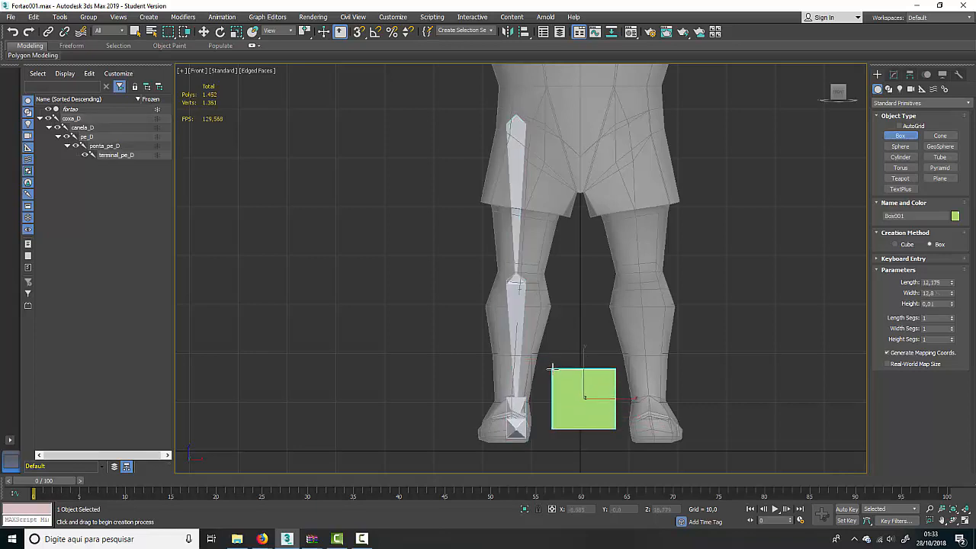
click(554, 355)
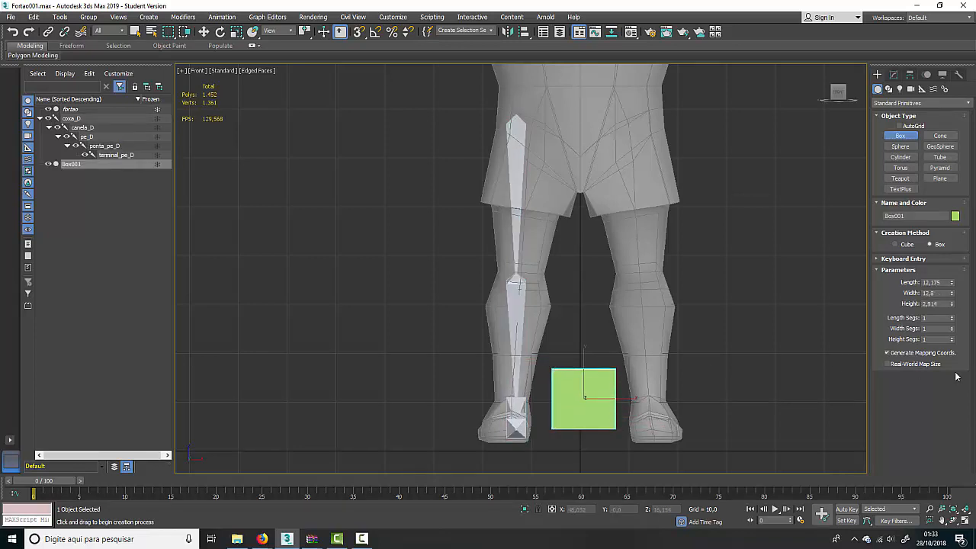
click(951, 317)
click(951, 319)
click(951, 326)
click(952, 320)
Step: Unfreeze the fortao mesh and align the box to it on the X position only, center to center
key(alt+a)
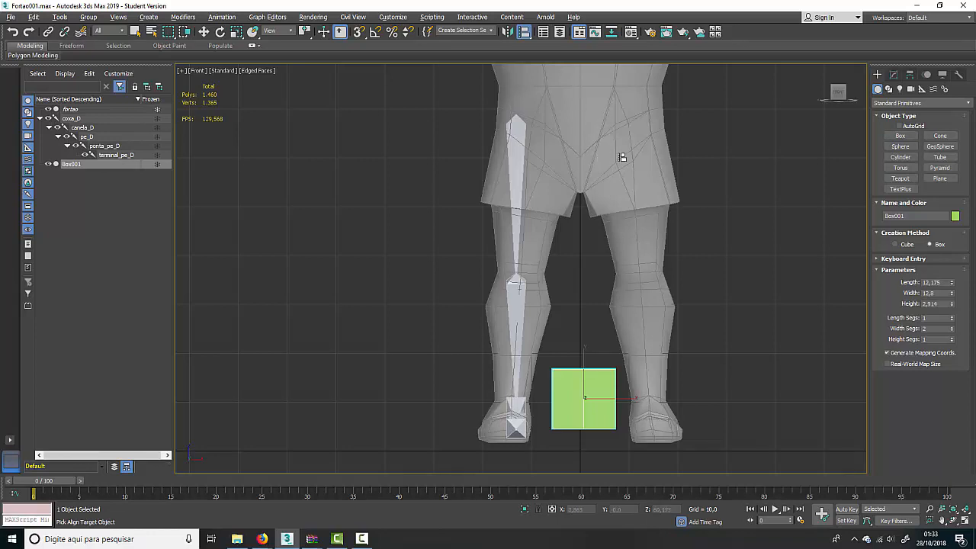
key(w)
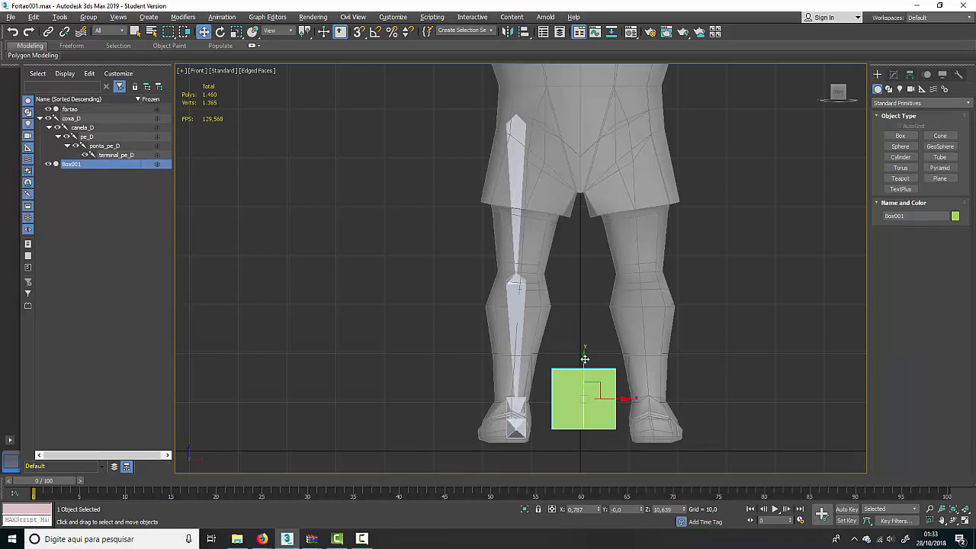
key(alt+a)
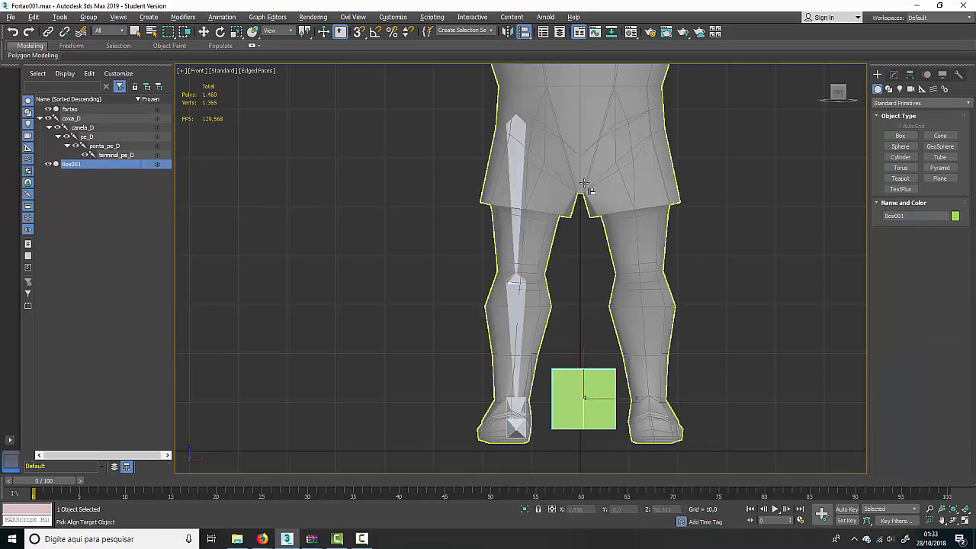
click(573, 161)
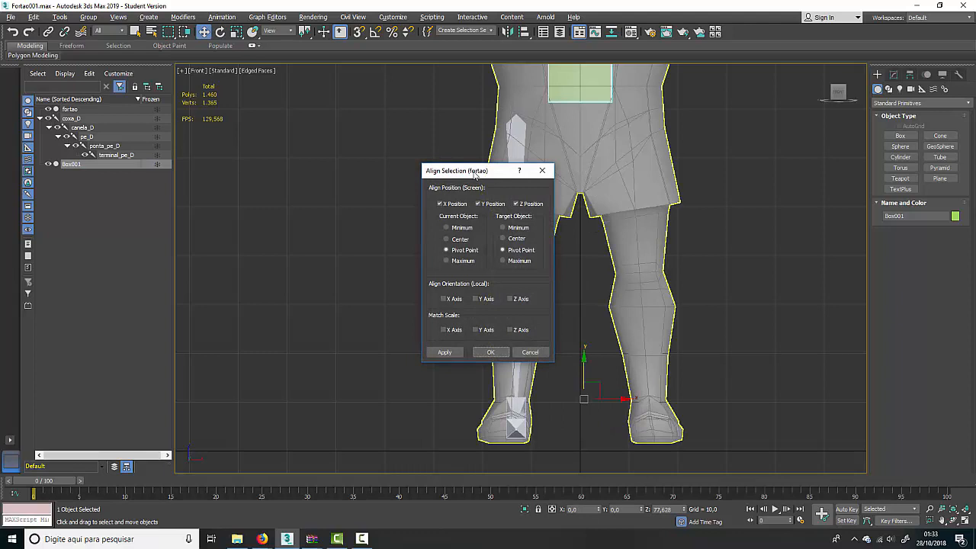
drag(476, 173, 353, 161)
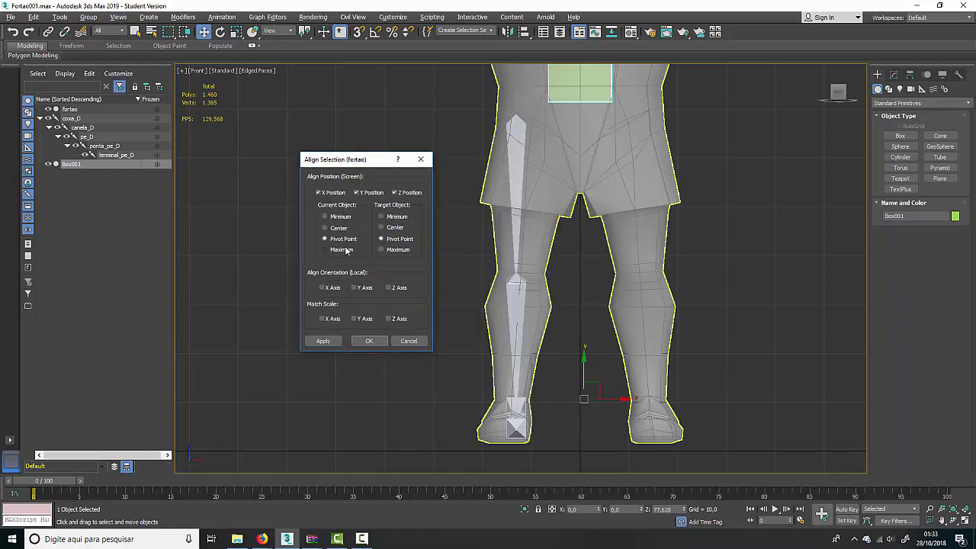
click(326, 228)
click(382, 227)
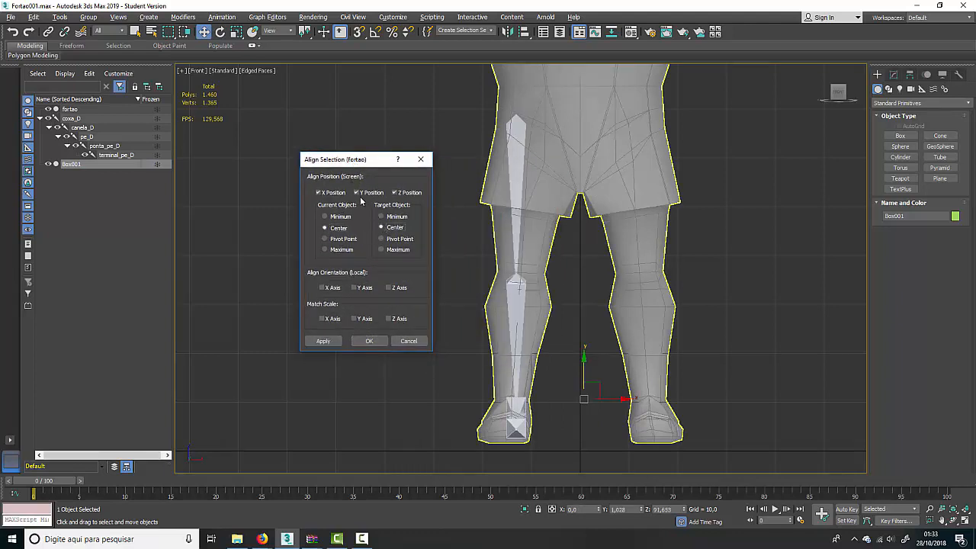
click(364, 193)
click(398, 195)
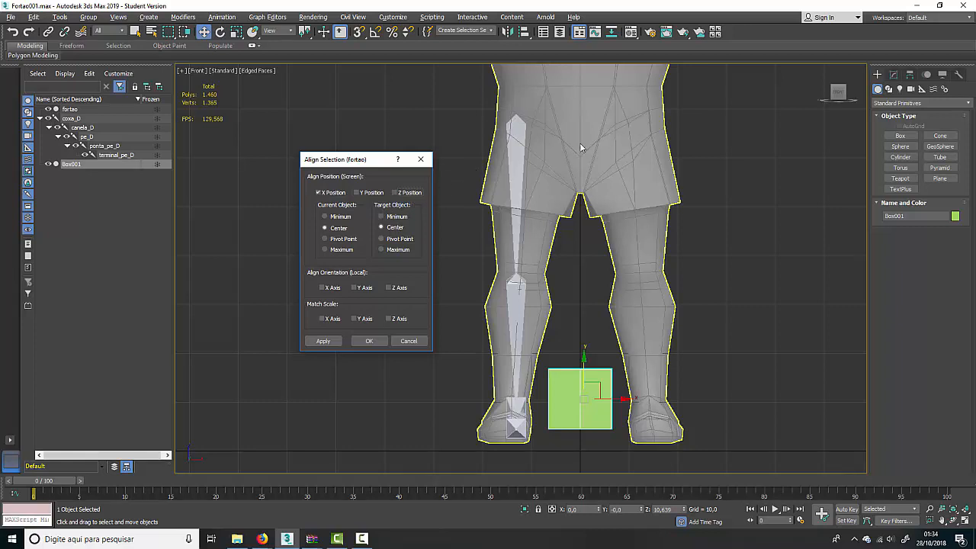
click(369, 341)
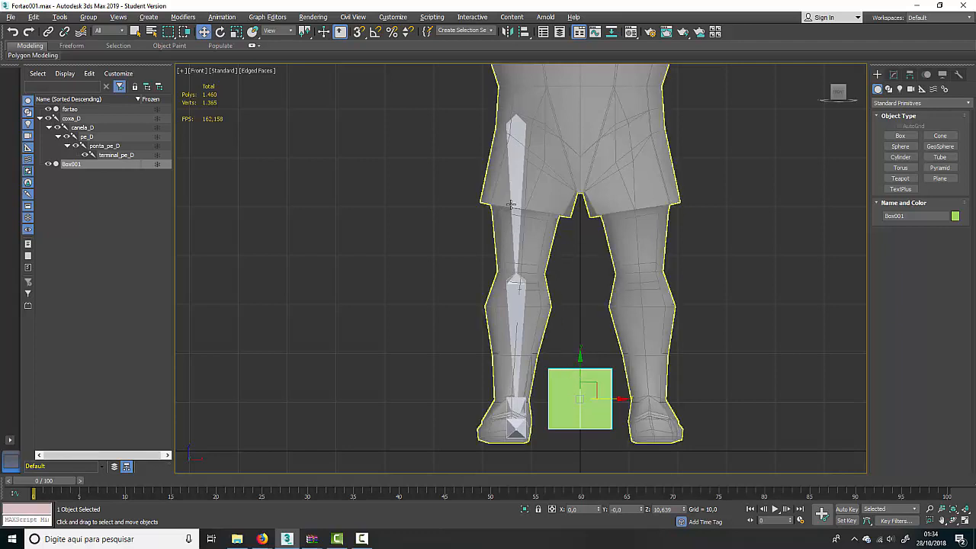
Step: Freeze the fortao mesh again so that only the bones and the box can be selected
click(512, 143)
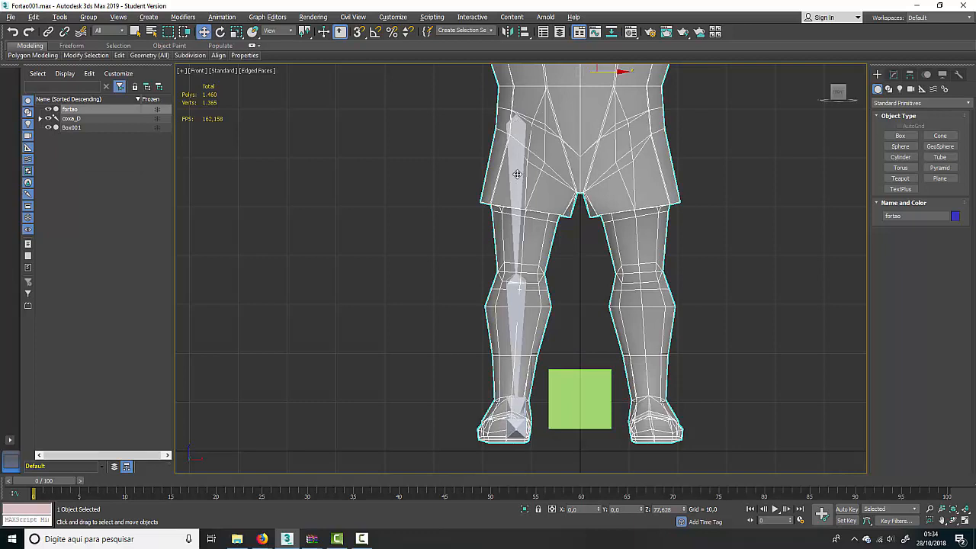
double_click(517, 174)
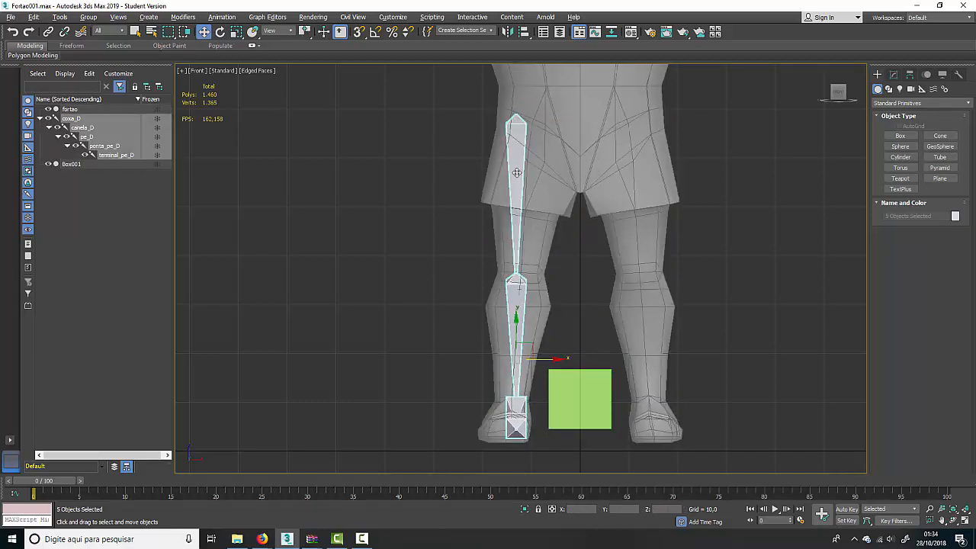
click(517, 174)
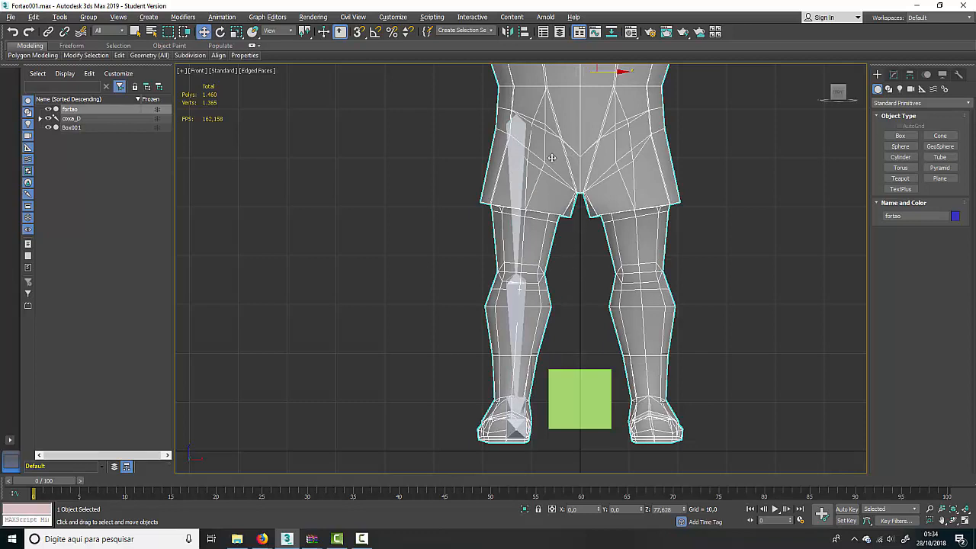
click(156, 109)
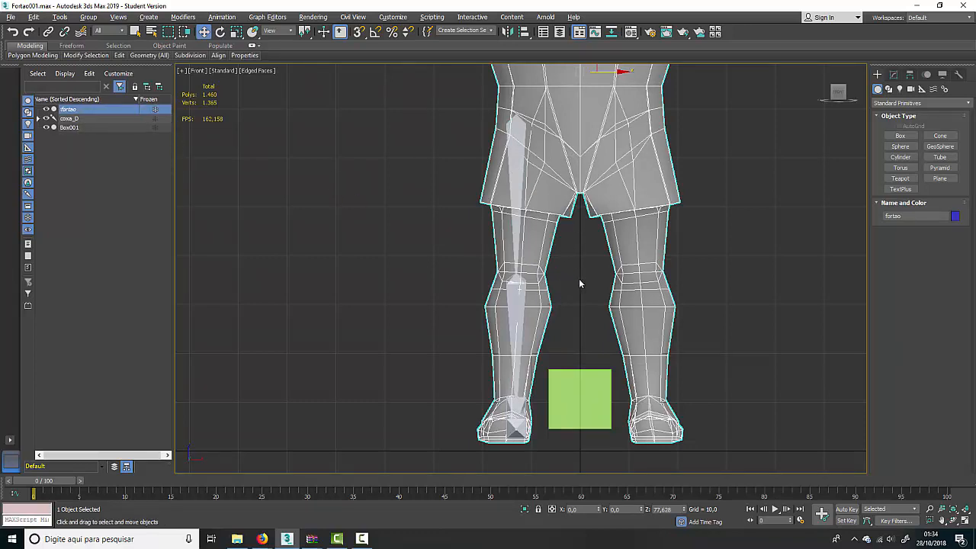
Step: Link the thigh bone coxa_D to the box between the feet as its parent
click(514, 136)
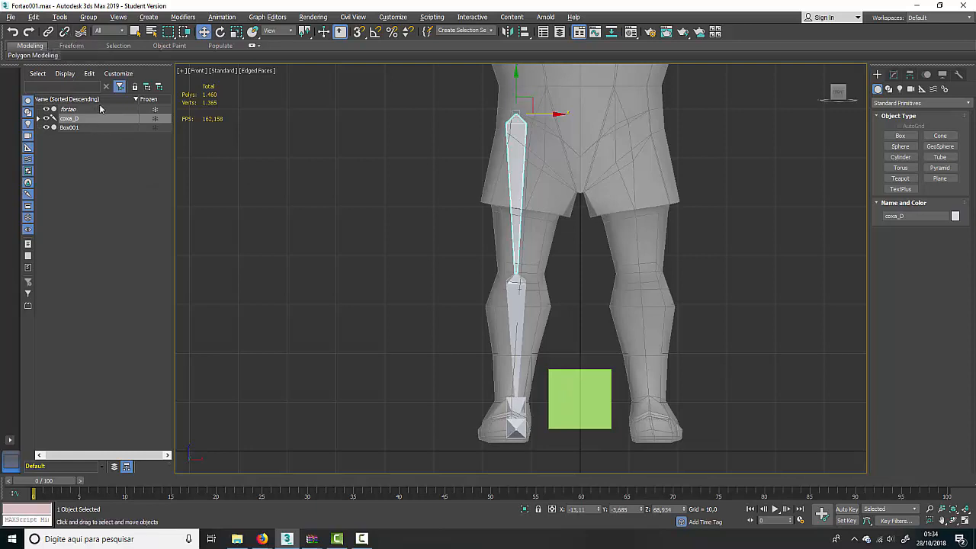
click(47, 32)
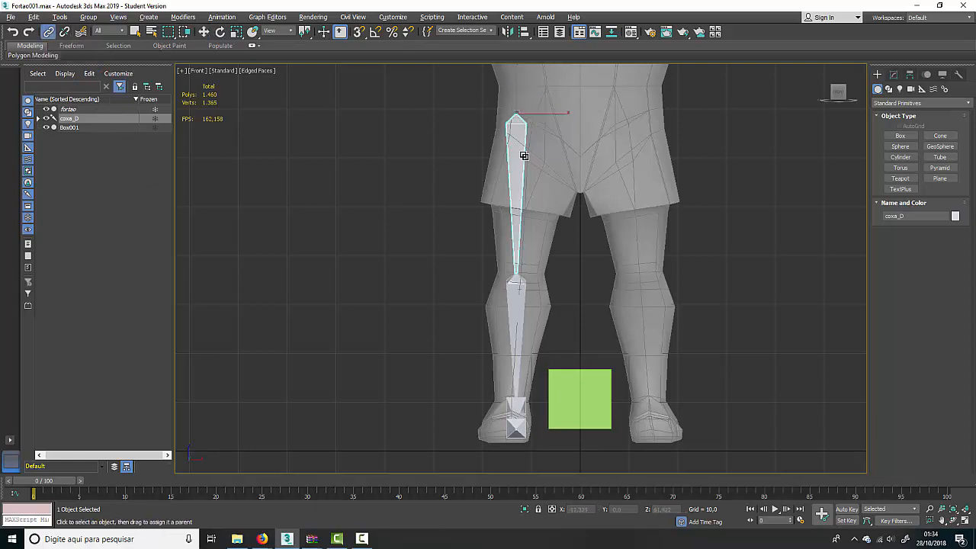
drag(523, 153, 595, 387)
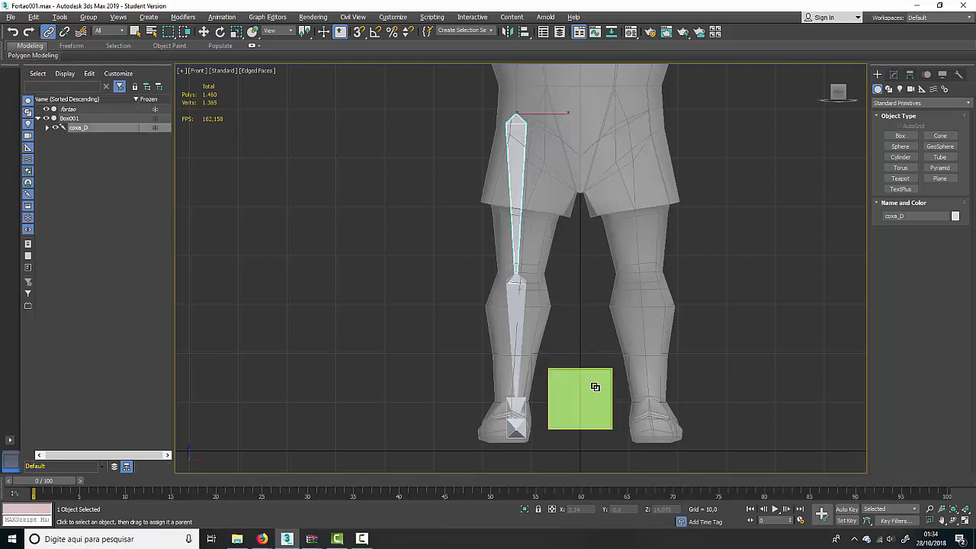
click(414, 387)
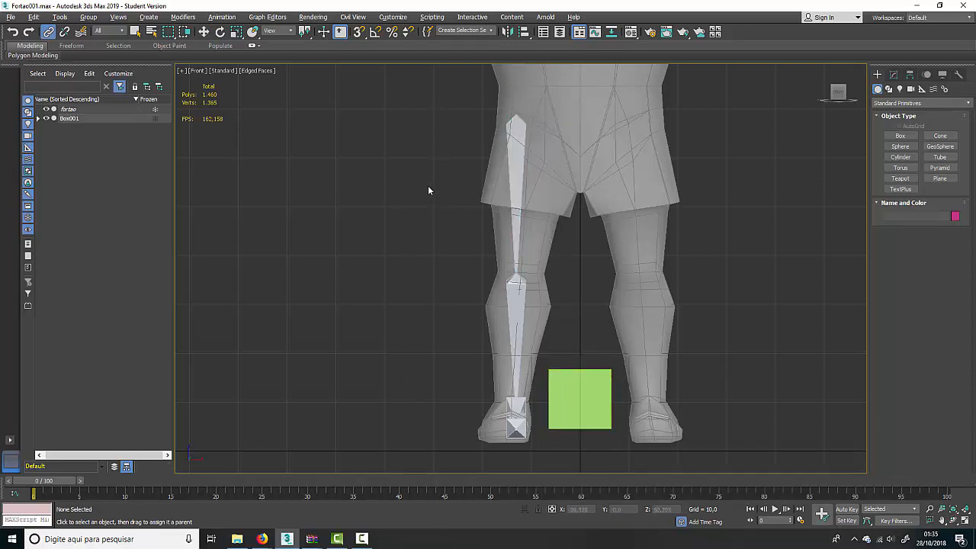
drag(429, 108, 535, 463)
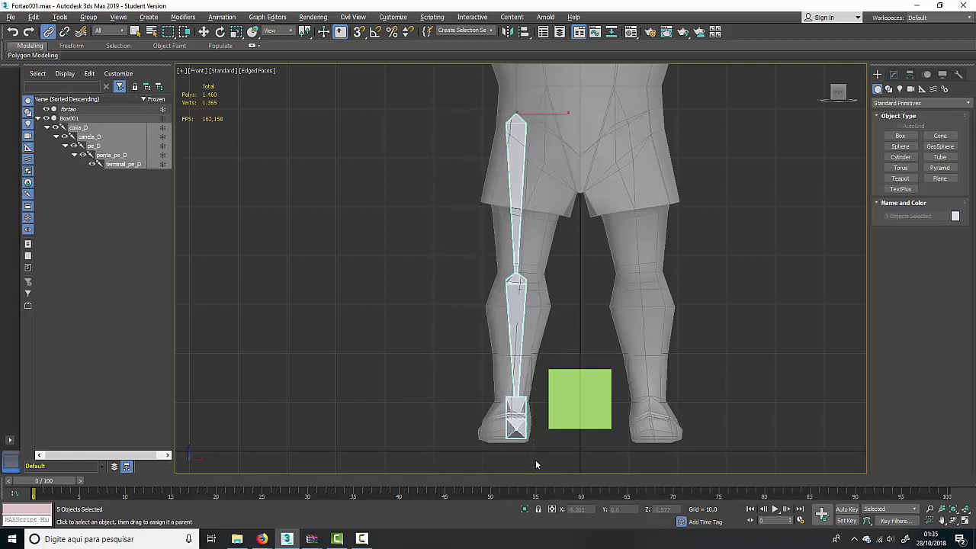
click(511, 34)
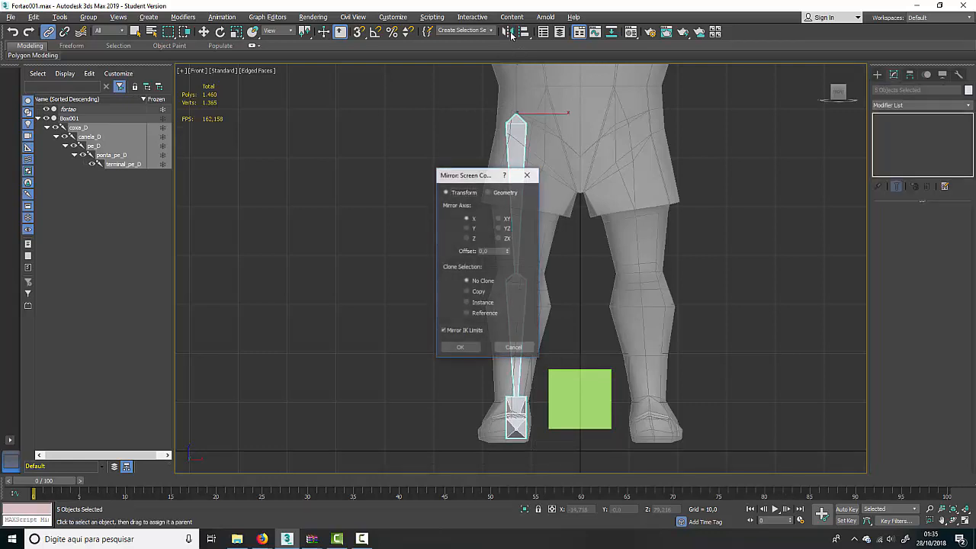
drag(471, 177, 321, 144)
click(320, 260)
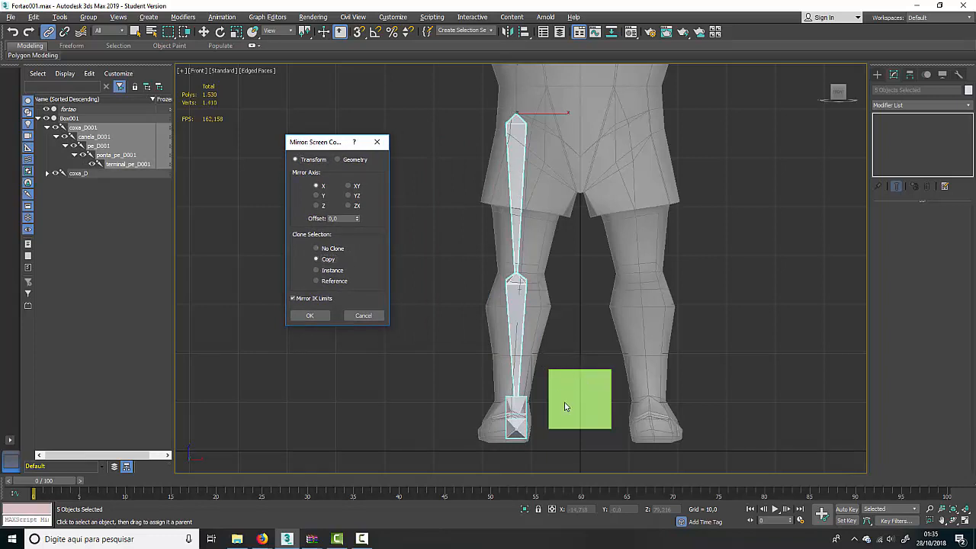
click(364, 316)
click(448, 447)
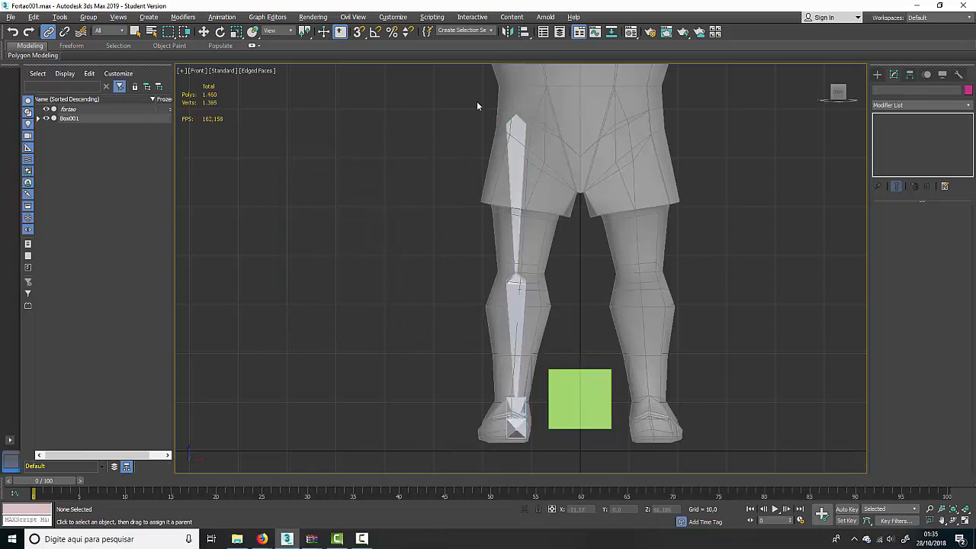
Step: Mirror the box and the whole right leg bone chain across the X axis as a copy for the left leg
drag(477, 101, 625, 485)
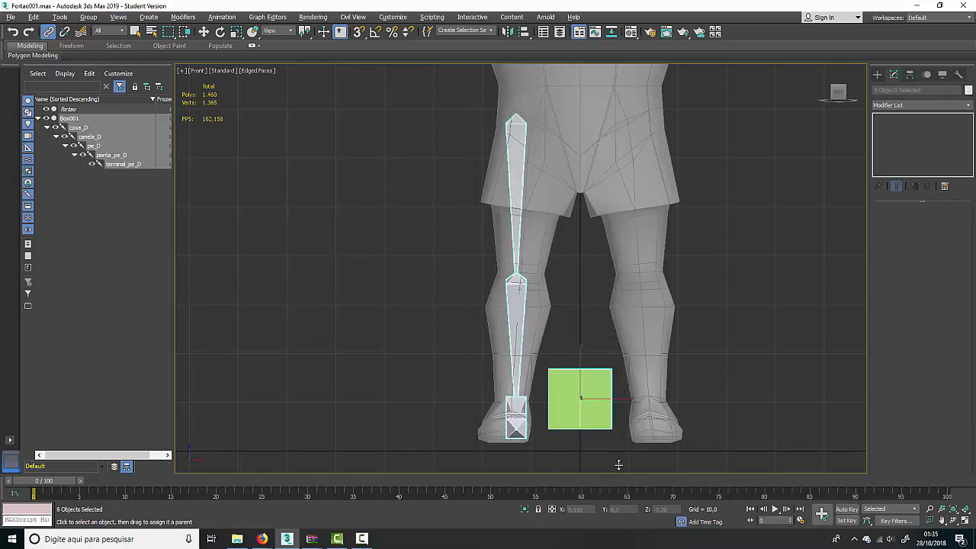
click(509, 32)
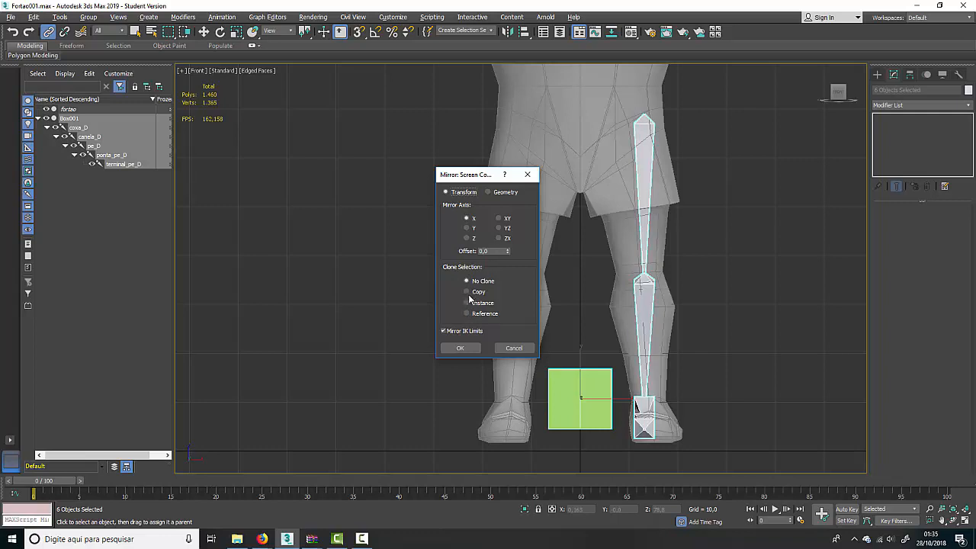
click(468, 293)
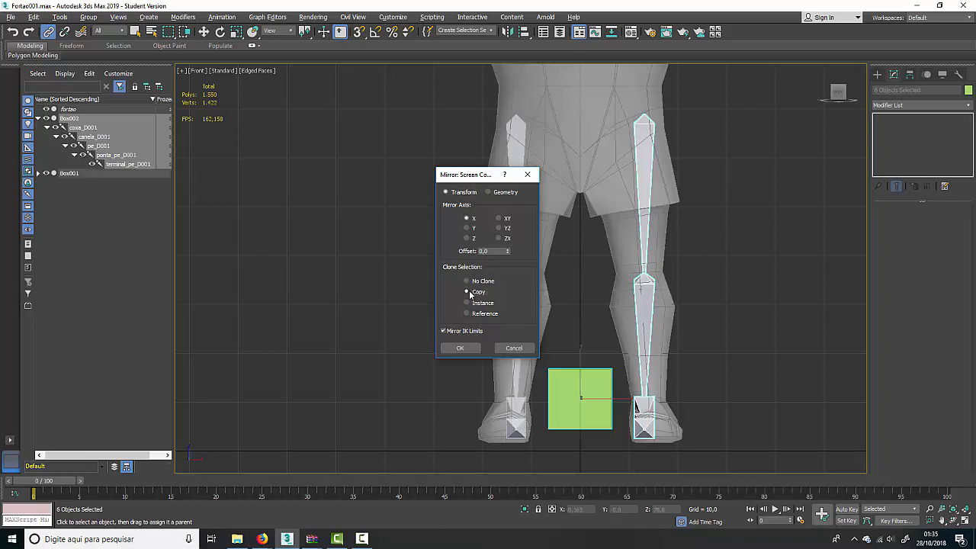
click(461, 348)
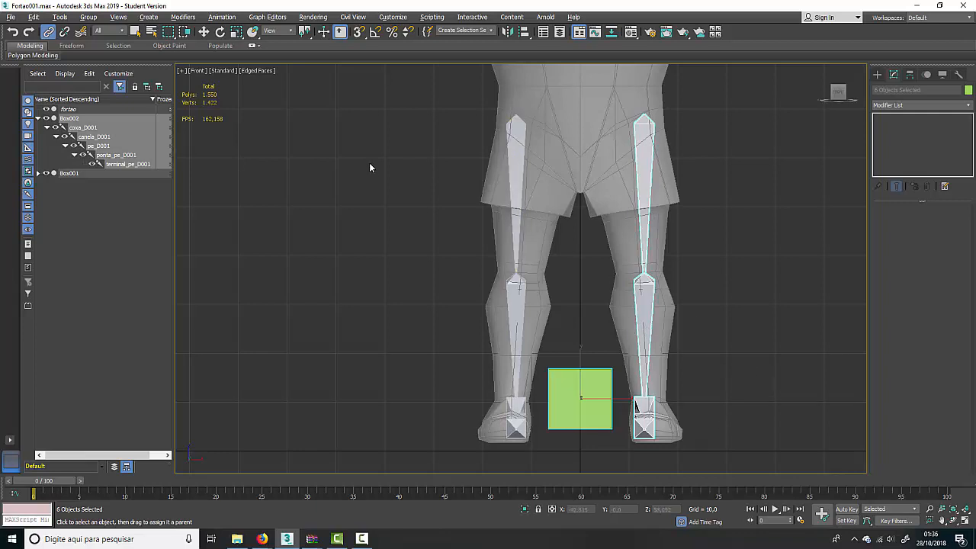
Step: Delete both helper boxes between the feet, keeping the two leg bone chains
click(204, 31)
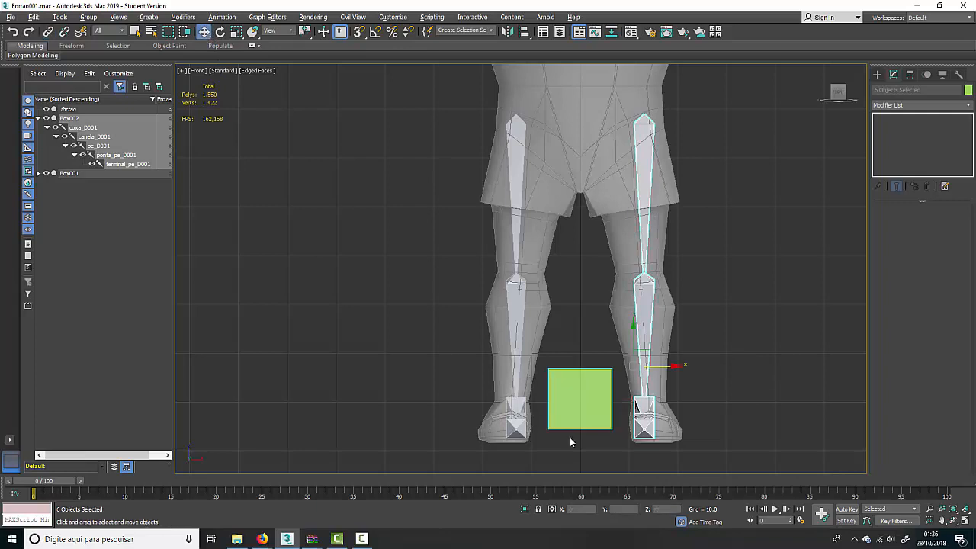
click(576, 404)
key(Delete)
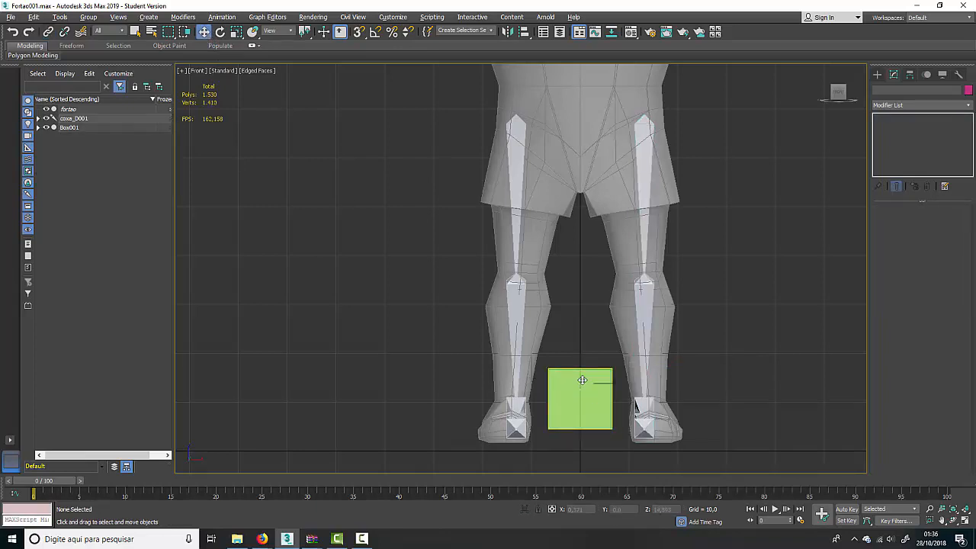
click(581, 389)
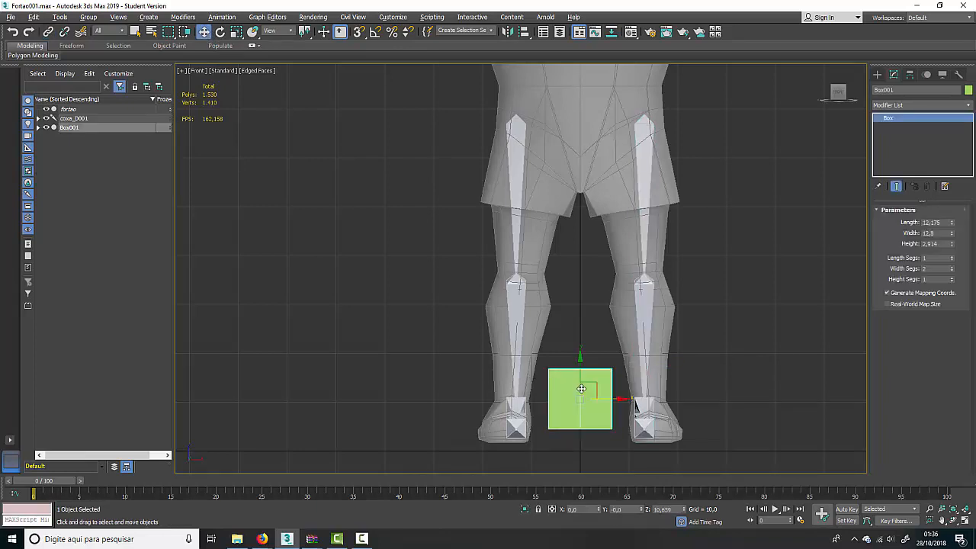
key(Delete)
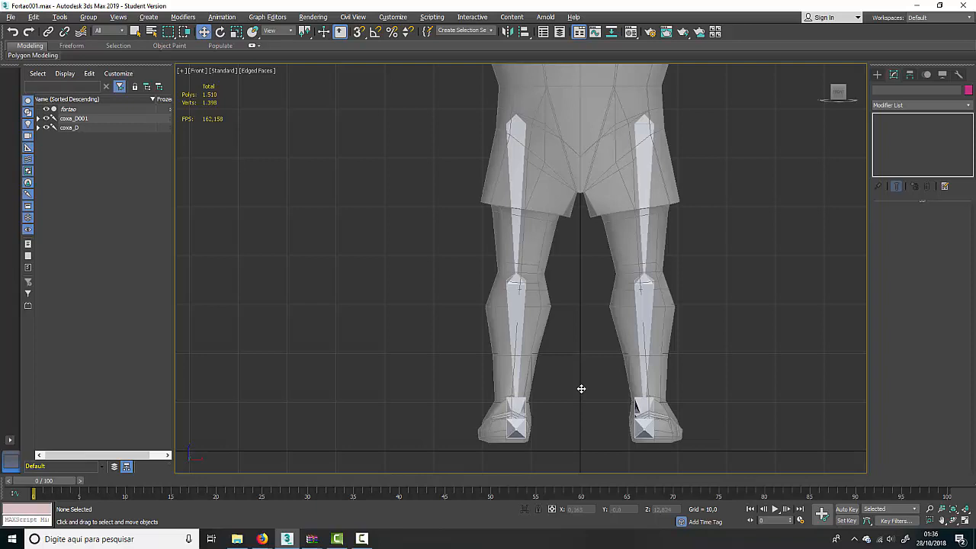
Step: In the left view, start a new bone chain with a short vertical hip bone just above the thigh bones
middle_drag(590, 240, 520, 387)
scroll(525, 410, down, 3)
scroll(520, 387, down, 3)
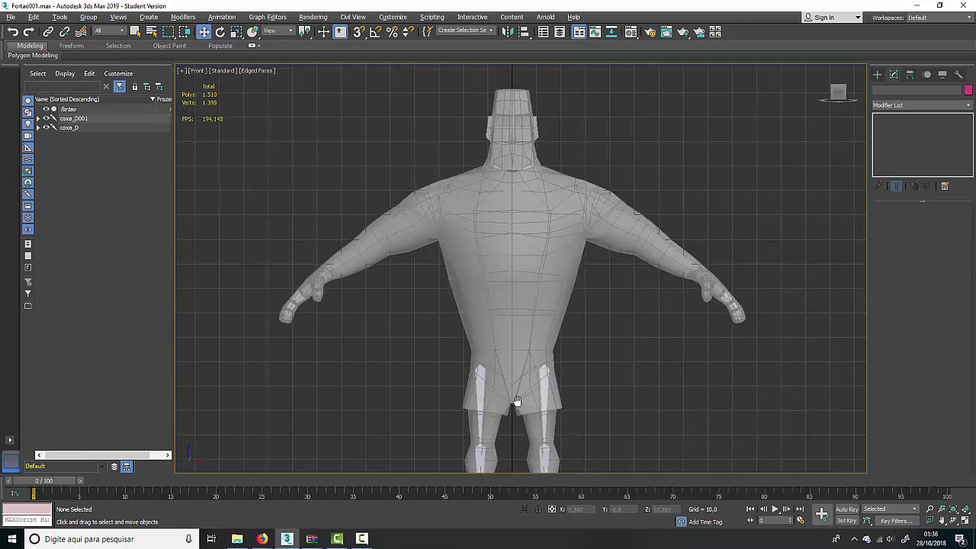
scroll(512, 393, up, 1)
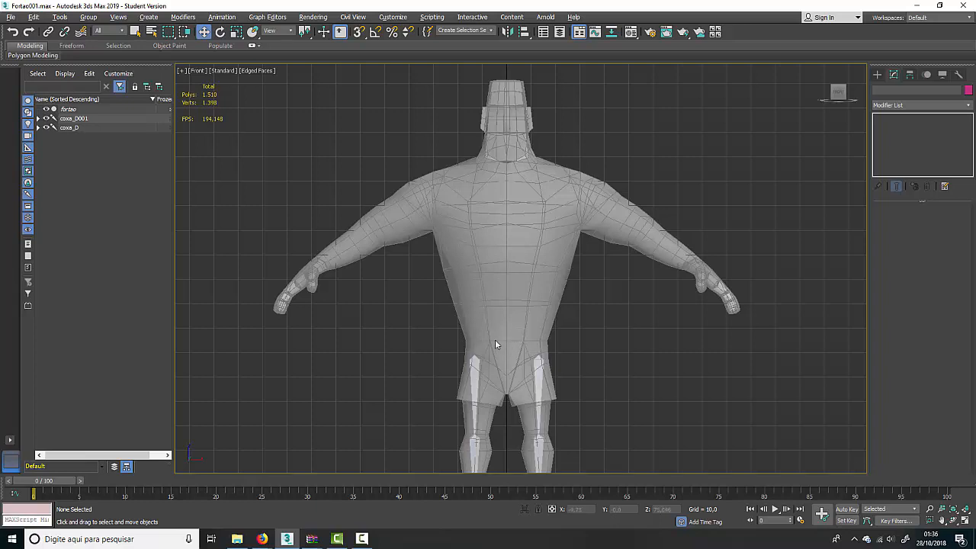
key(l)
middle_drag(595, 231, 600, 358)
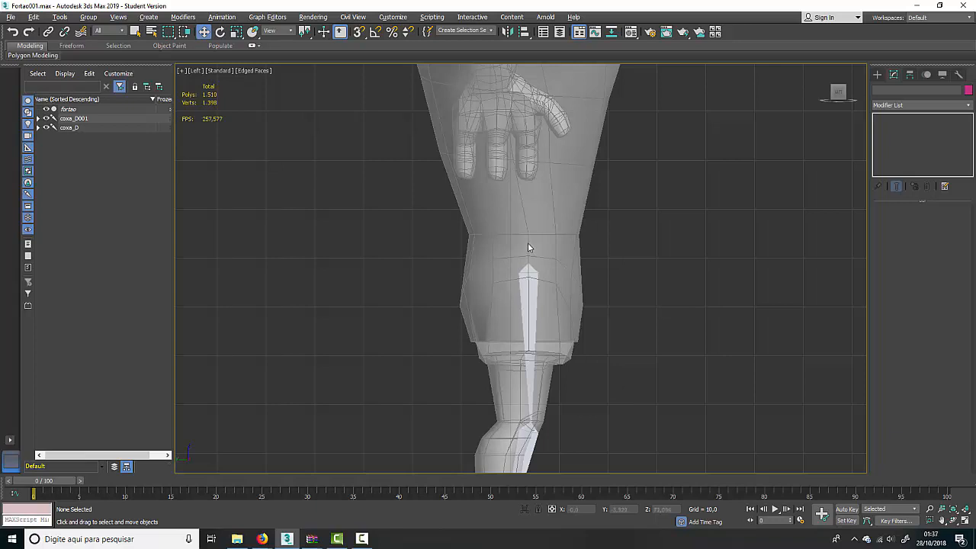
click(875, 74)
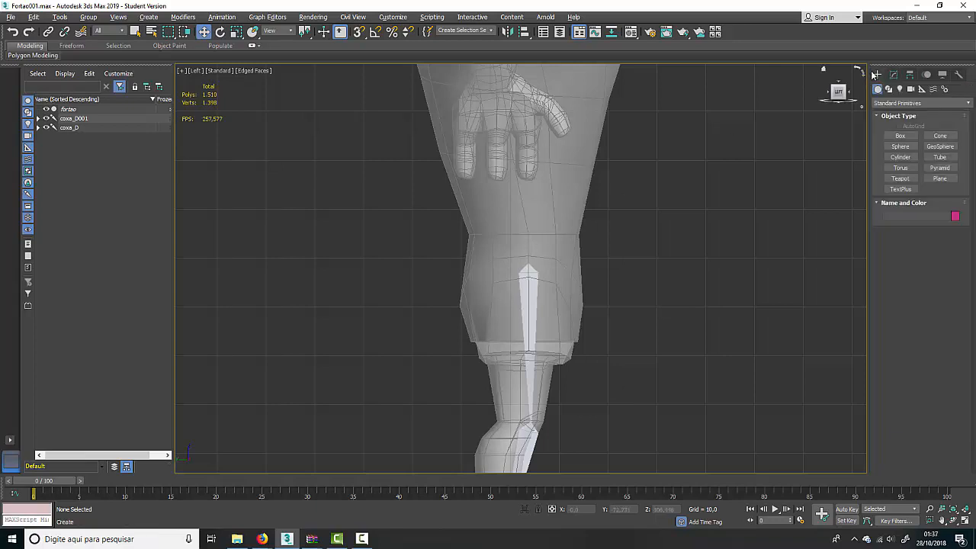
click(943, 88)
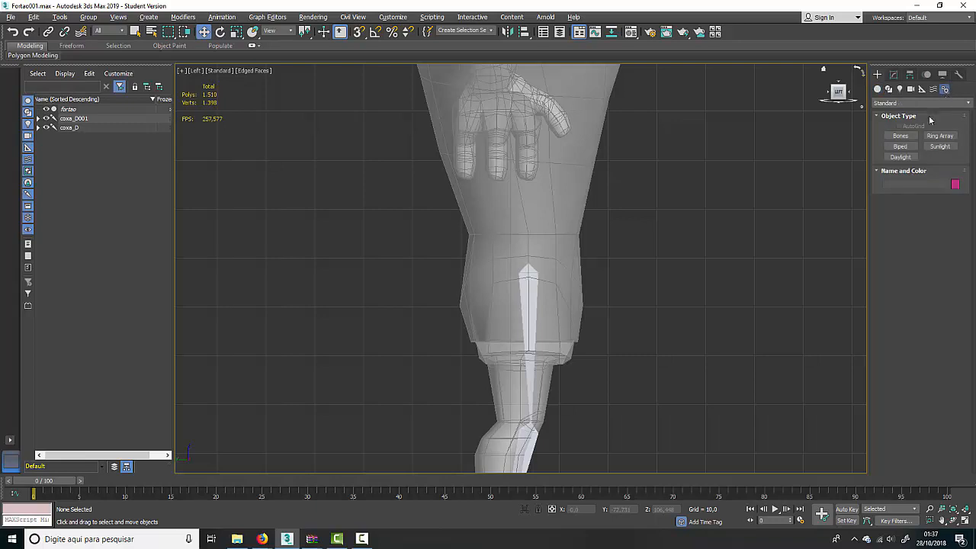
click(900, 138)
middle_drag(835, 197, 835, 301)
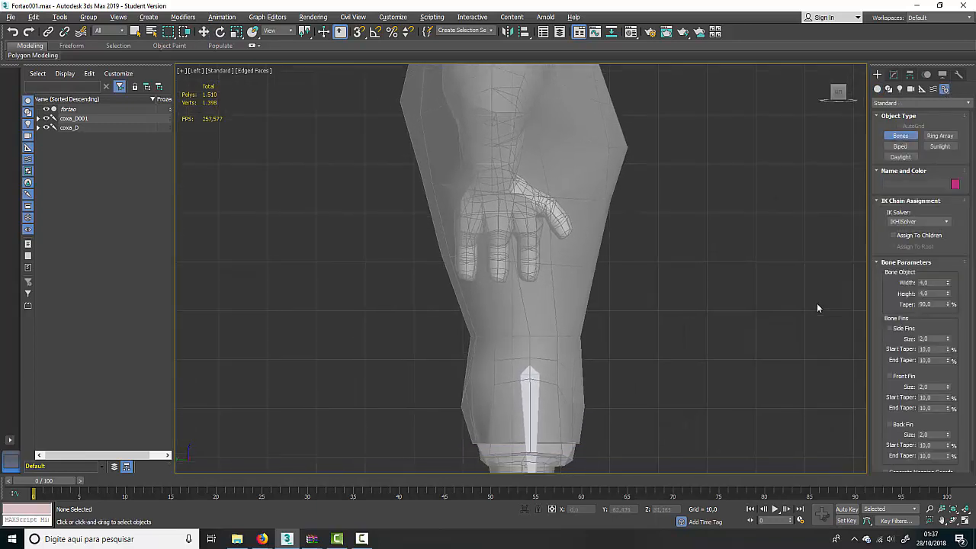
click(529, 350)
click(530, 315)
right_click(529, 315)
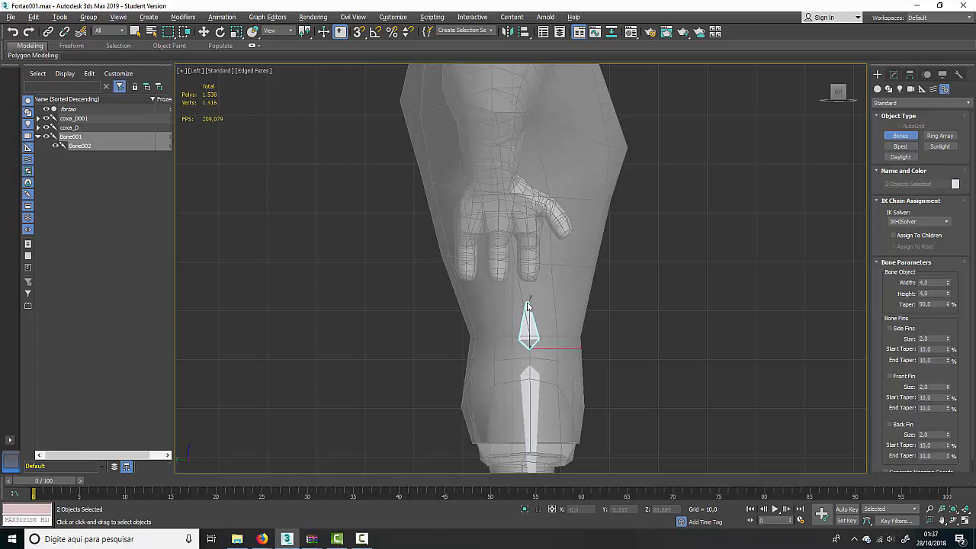
click(531, 303)
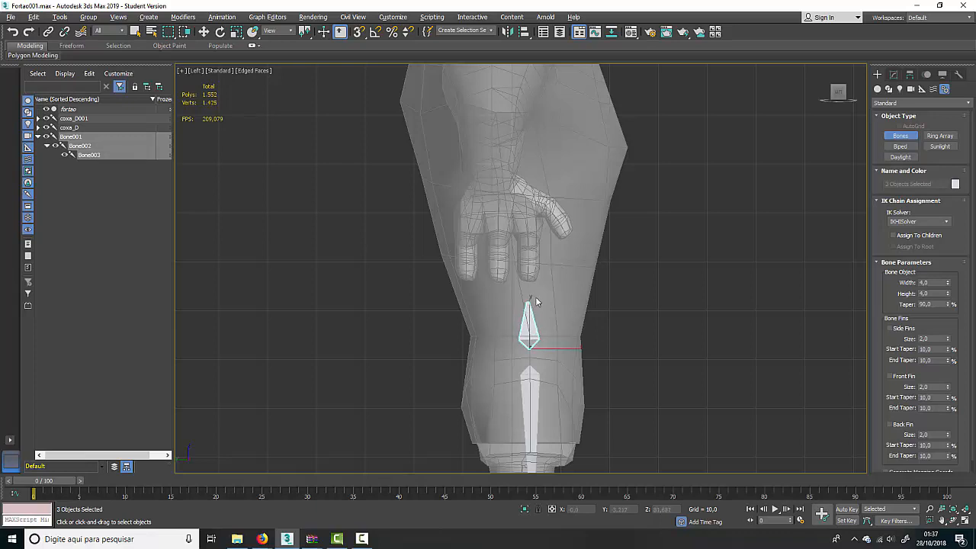
Step: Extend the bone chain up the torso to the upper chest, neck base and top of the head, ending with a terminal bone
middle_drag(535, 297, 564, 450)
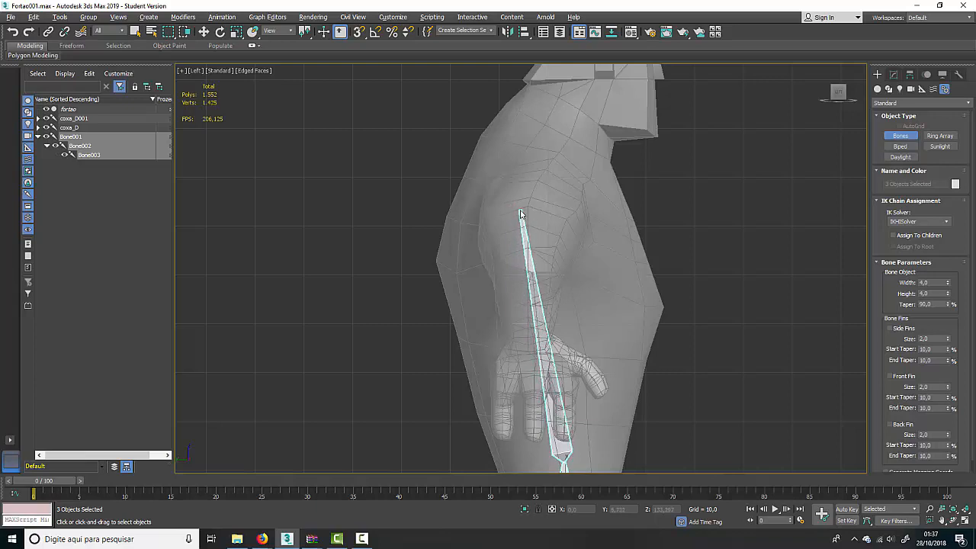
click(520, 214)
middle_drag(521, 215, 523, 343)
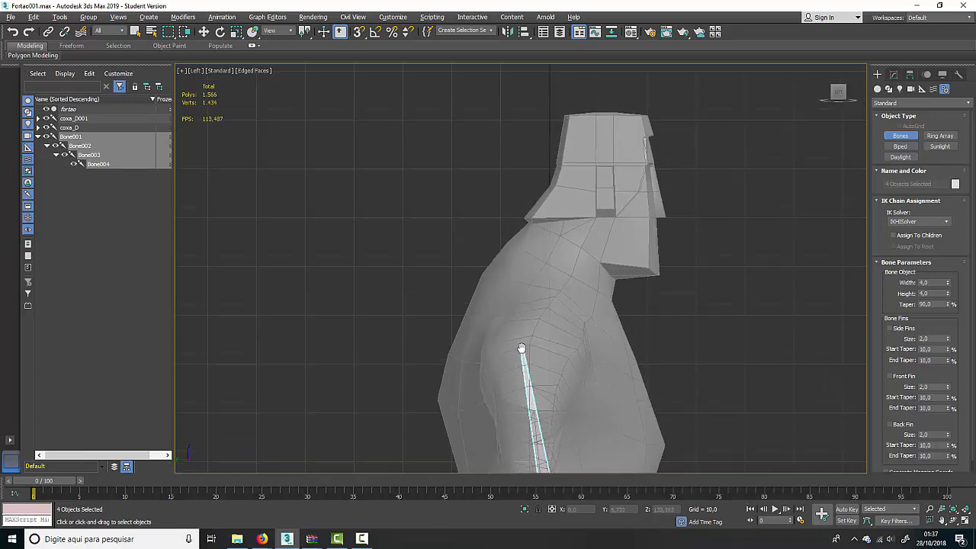
click(584, 246)
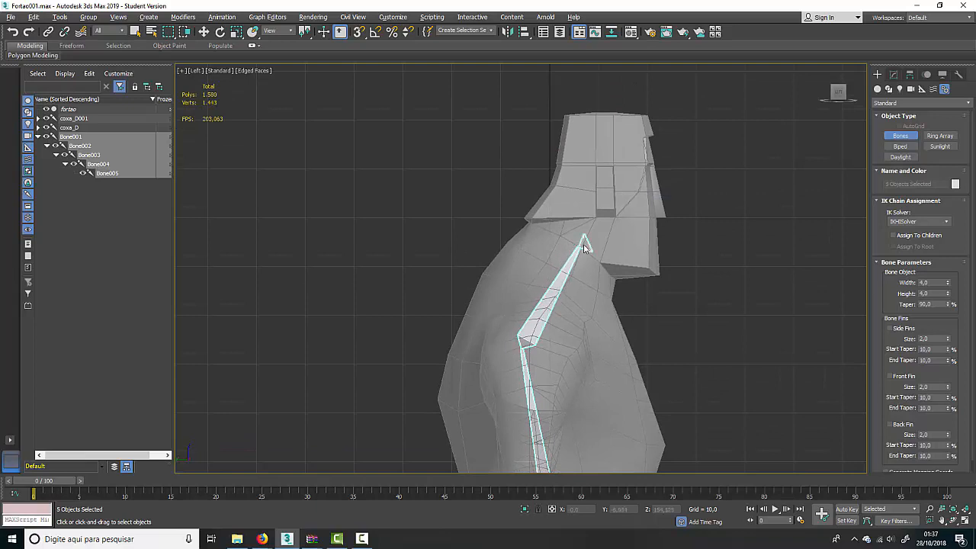
click(614, 113)
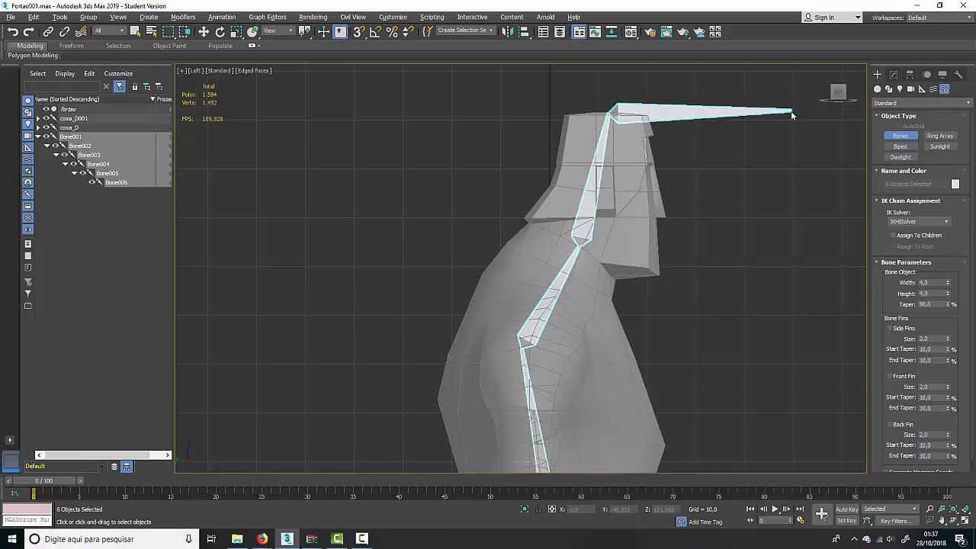
right_click(764, 118)
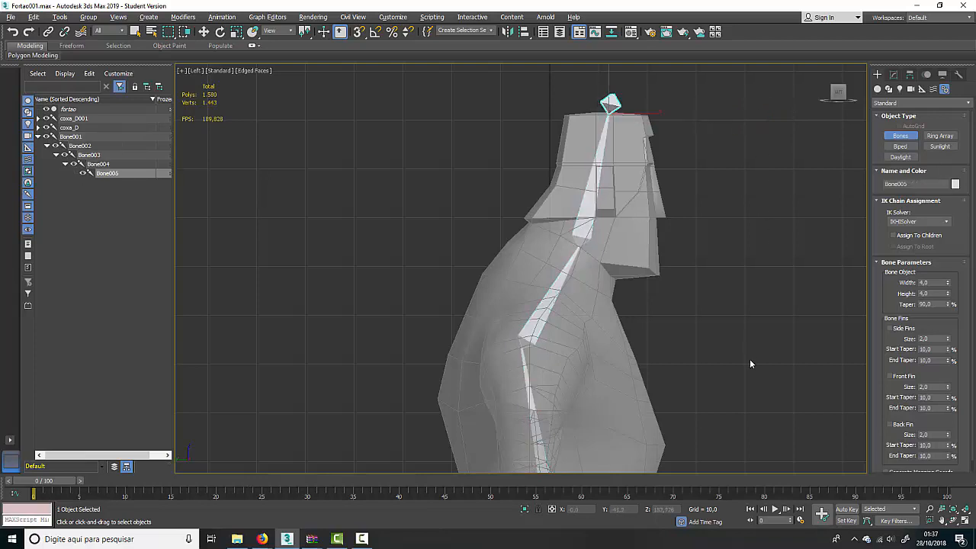
Step: Select the hip bone and the long torso bone in the front view and open Bone Tools
middle_drag(750, 354, 709, 287)
scroll(748, 324, down, 3)
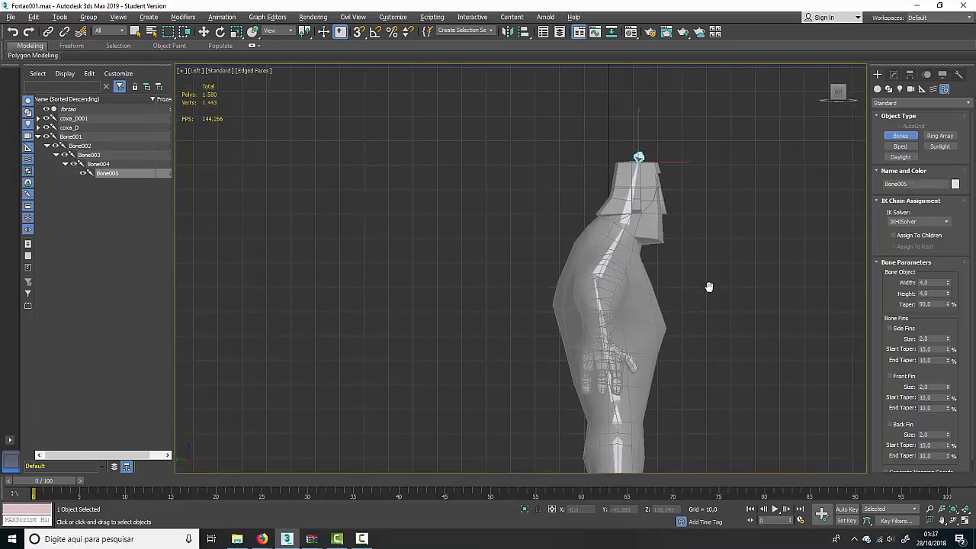
key(f)
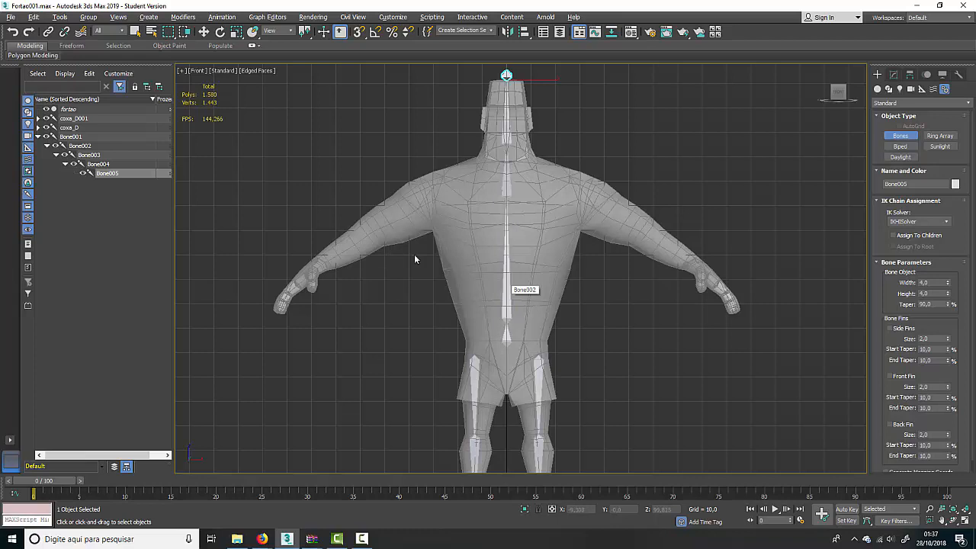
click(204, 32)
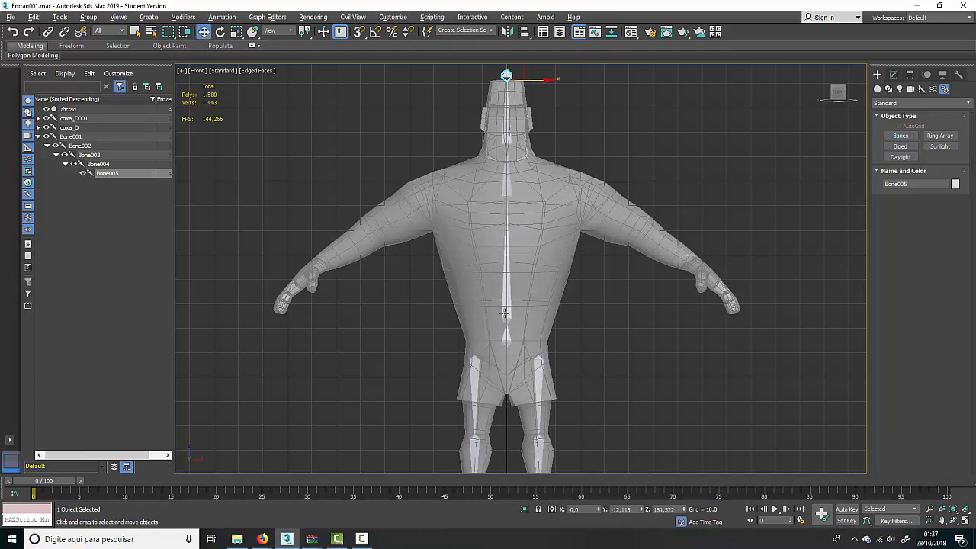
key(ctrl+z)
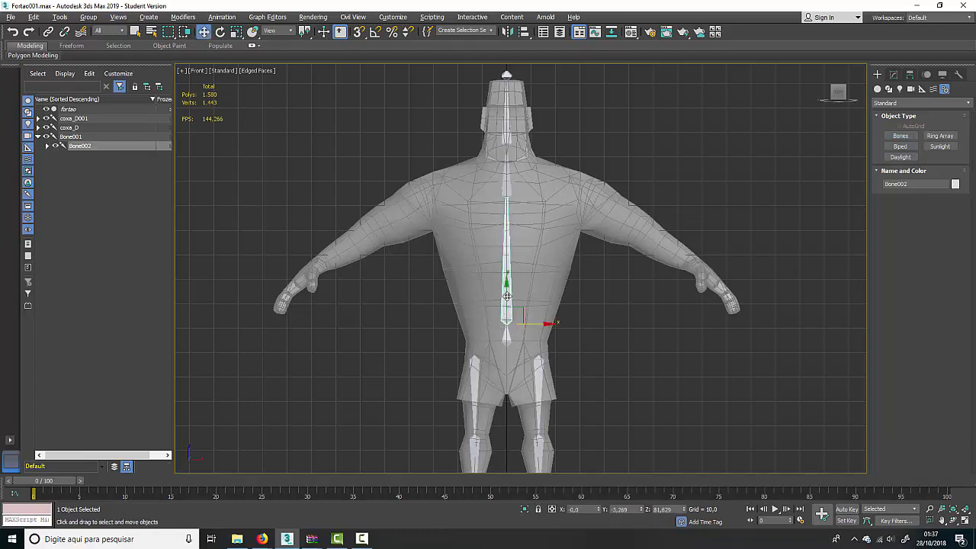
click(896, 76)
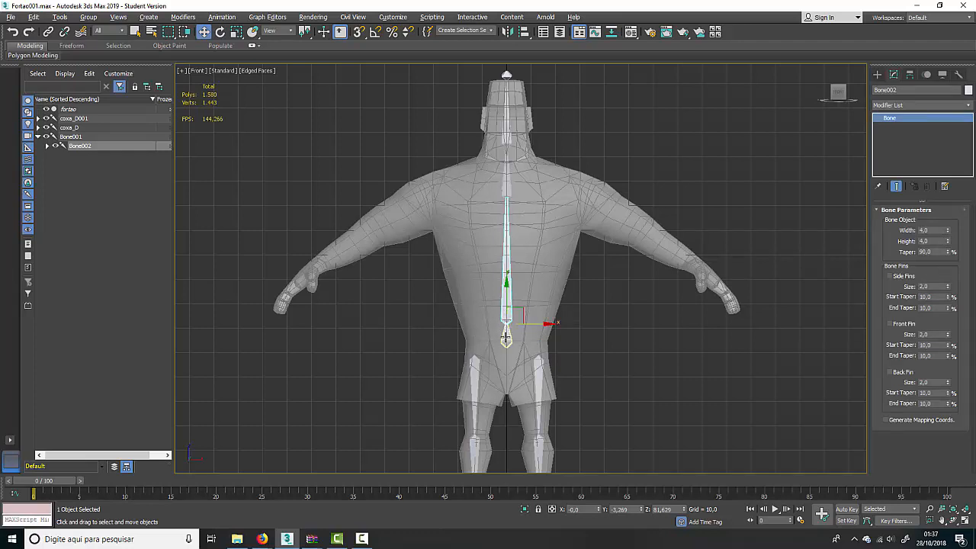
ctrl+click(505, 336)
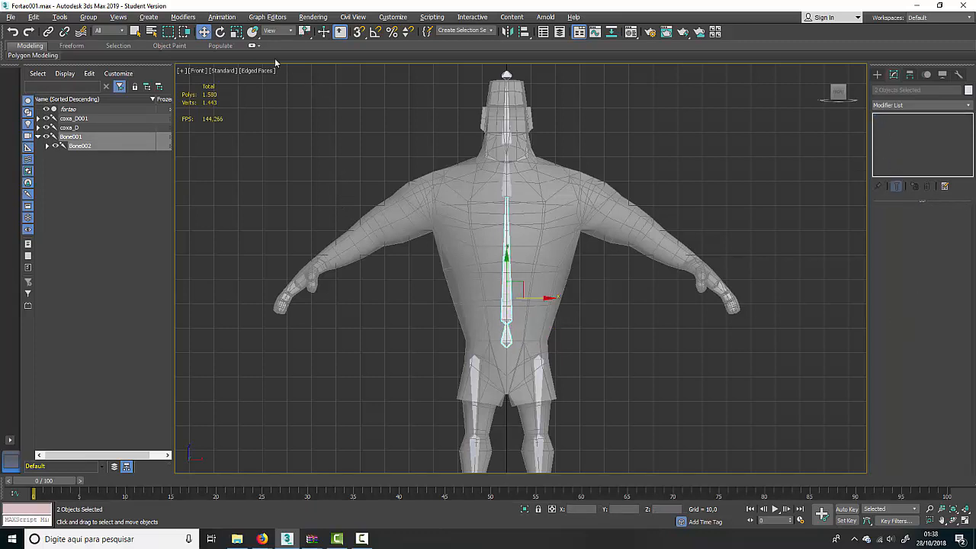
click(220, 17)
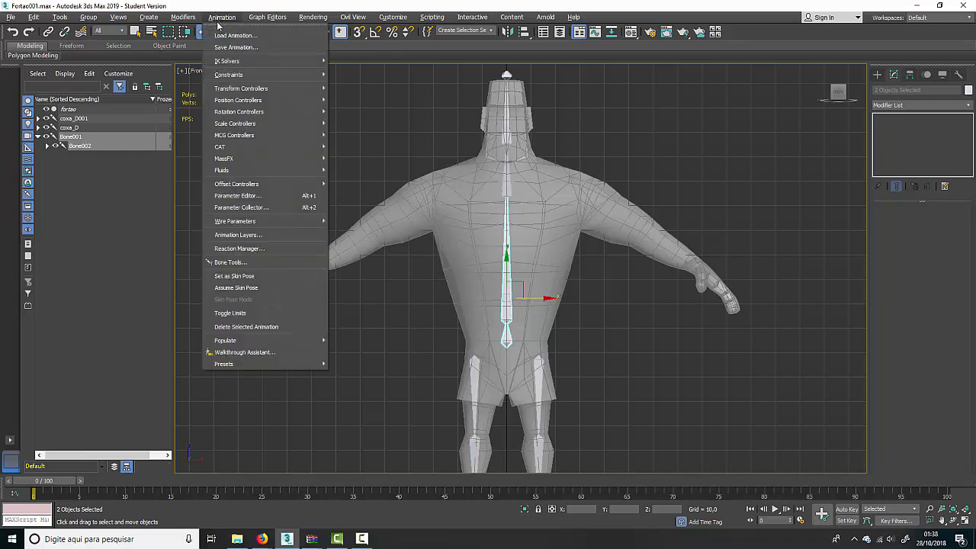
click(232, 263)
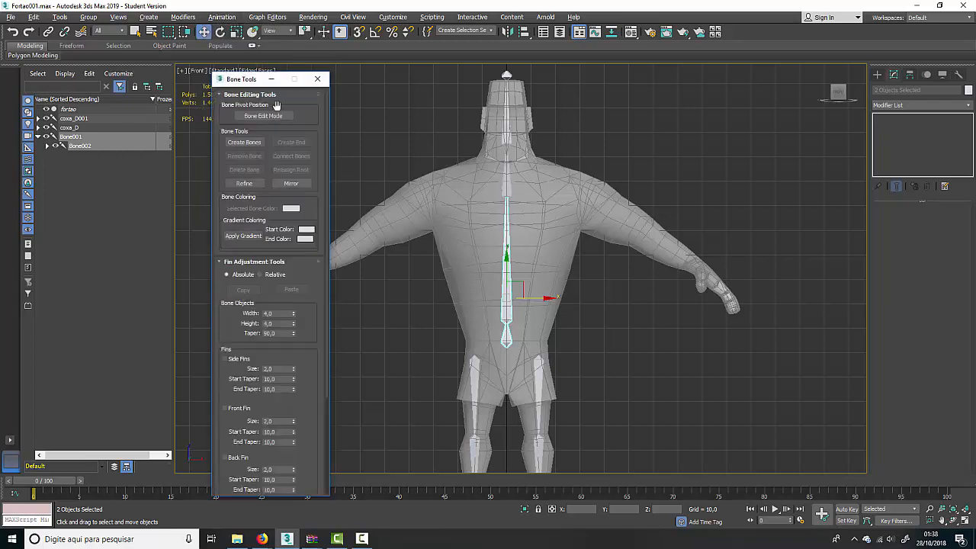
drag(261, 79, 230, 76)
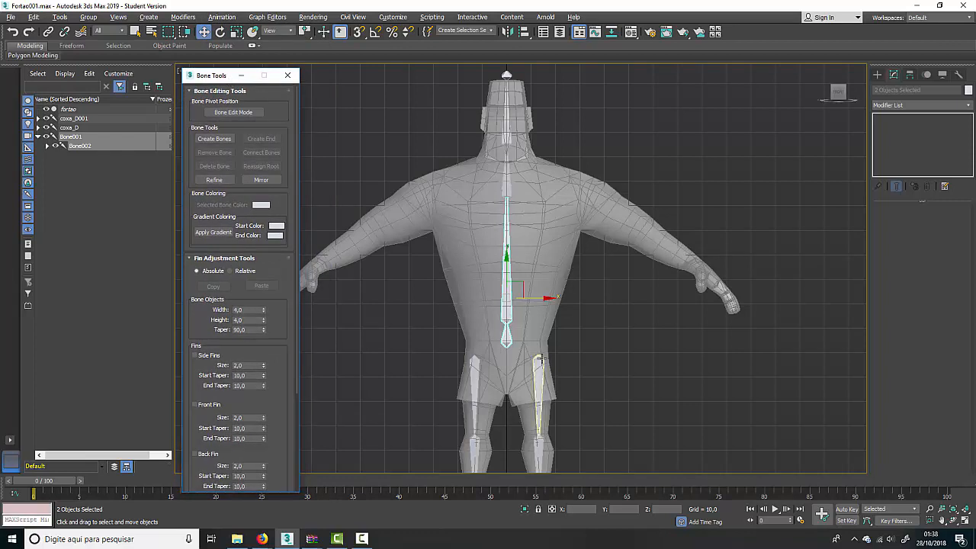
Step: Set the long torso bone and the upper chest bone to width 8 and height 8, with side fins of size 7.6
key(Delete)
drag(609, 295, 448, 175)
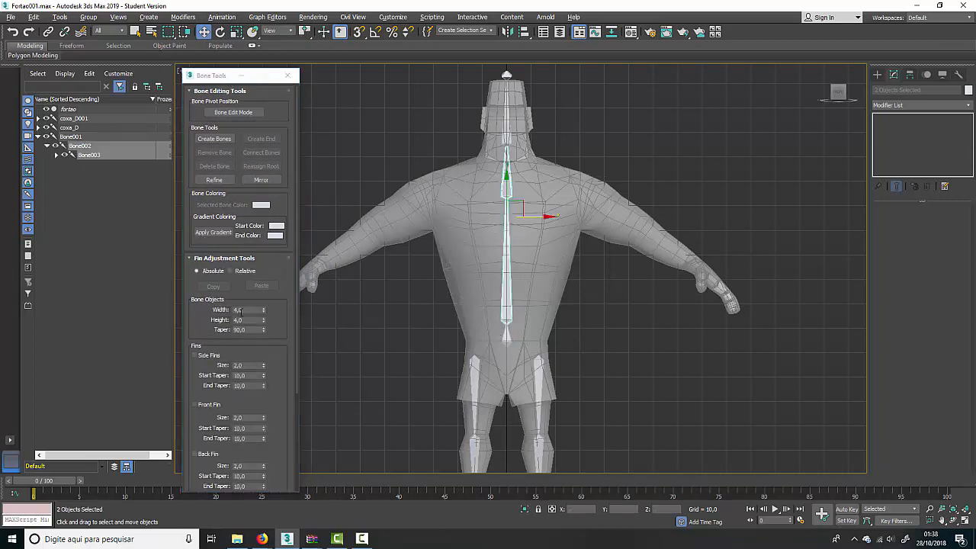
click(246, 309)
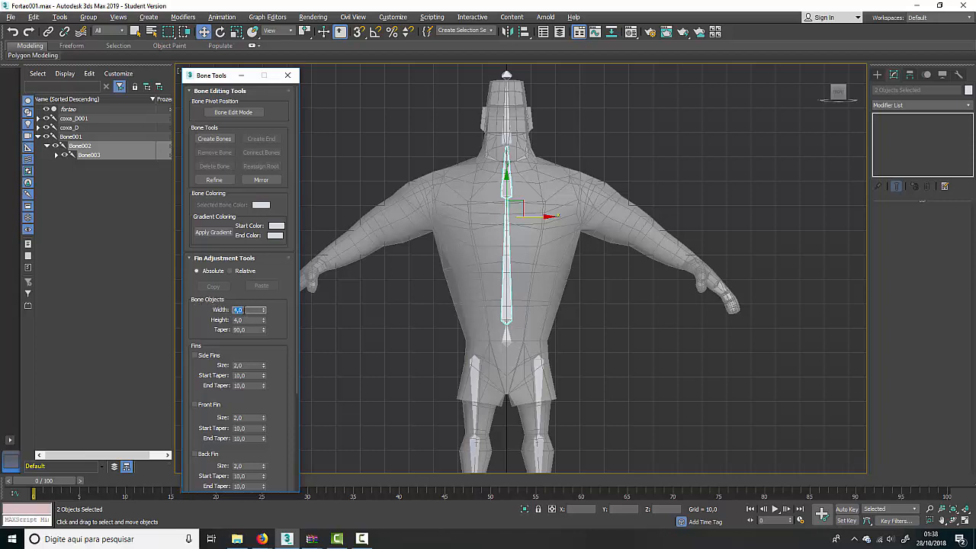
text(8)
key(Tab)
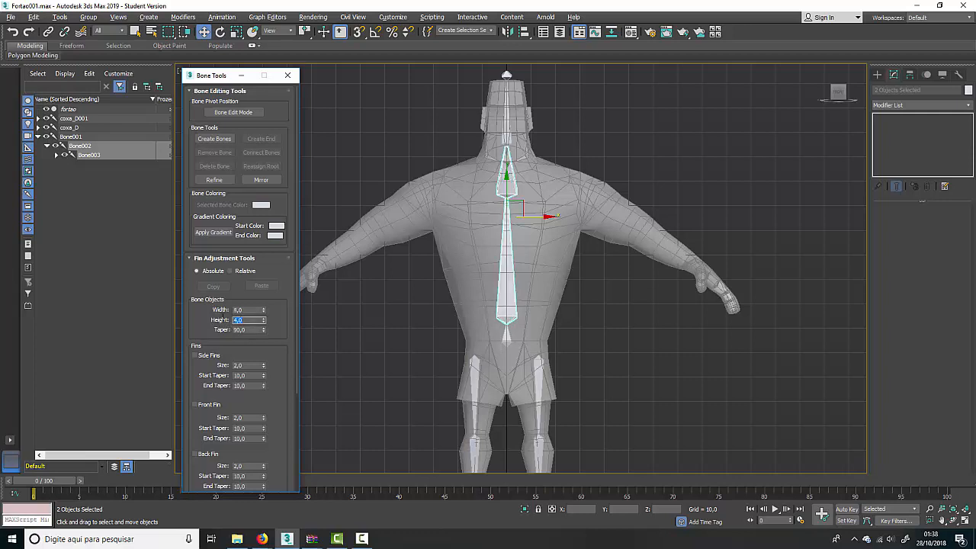
text(8)
key(Return)
click(195, 356)
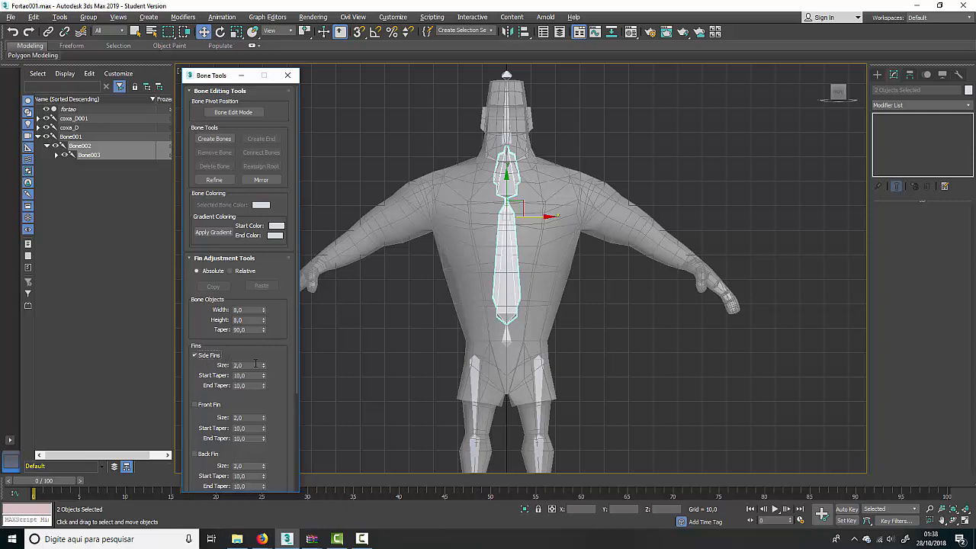
drag(263, 367, 281, 334)
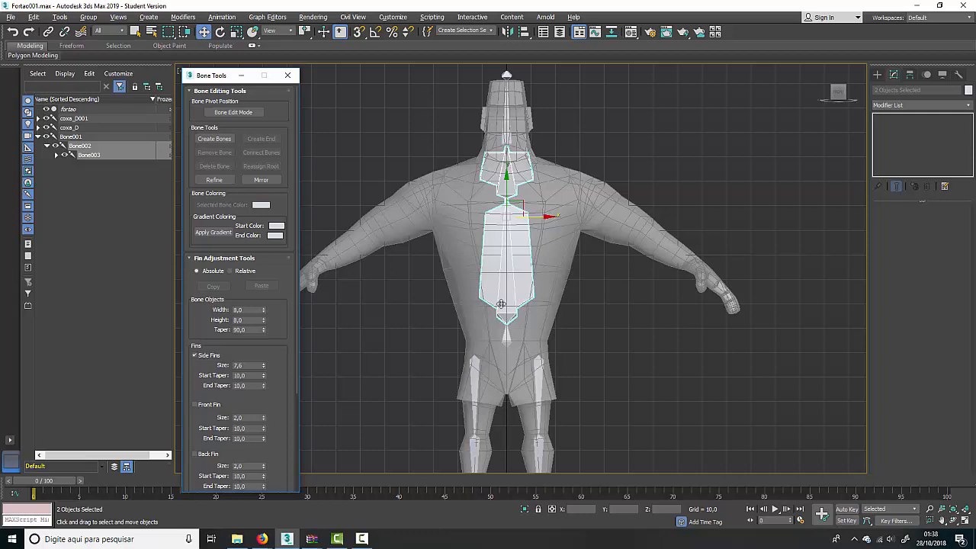
Step: Close Bone Tools and set the small hip bone's width and height to 8
click(287, 75)
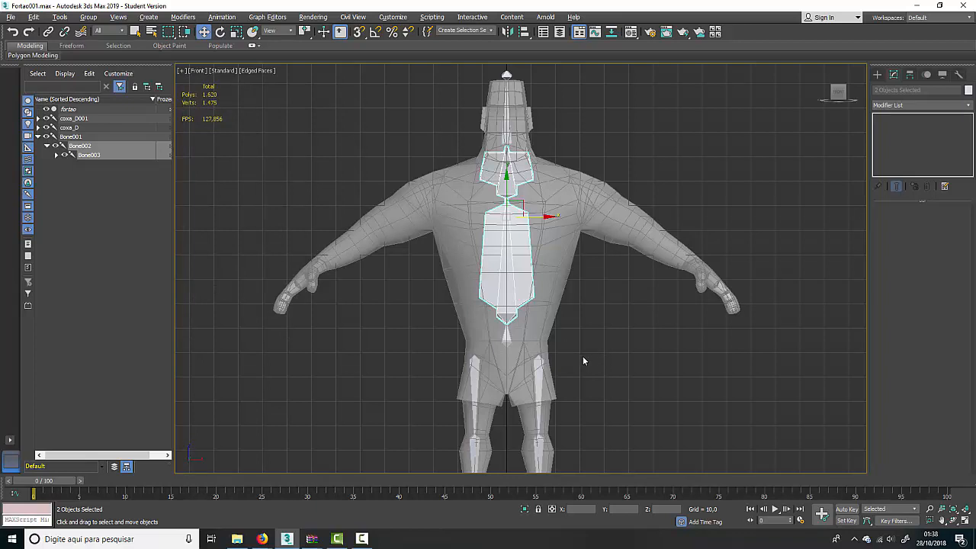
middle_drag(565, 400, 566, 374)
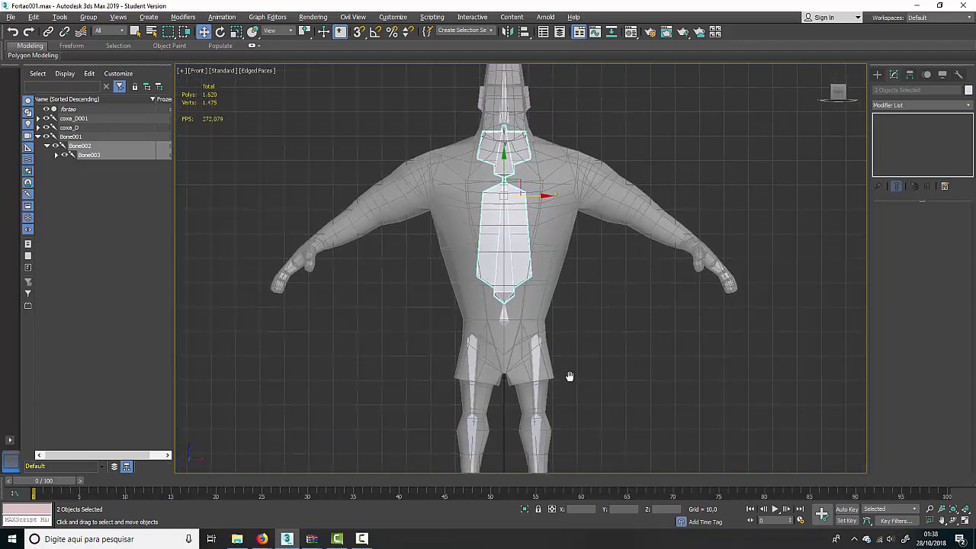
click(503, 318)
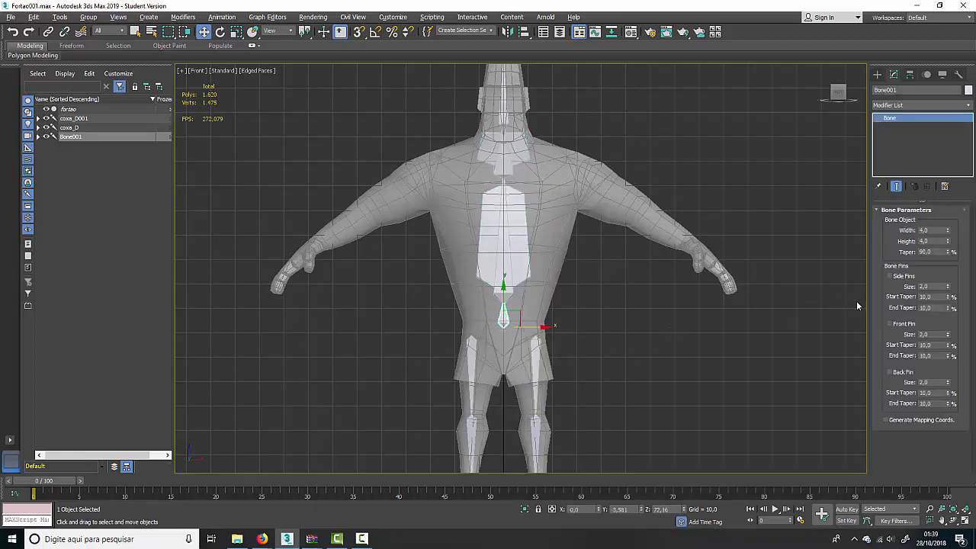
double_click(931, 230)
text(8)
key(Tab)
text(8)
click(762, 393)
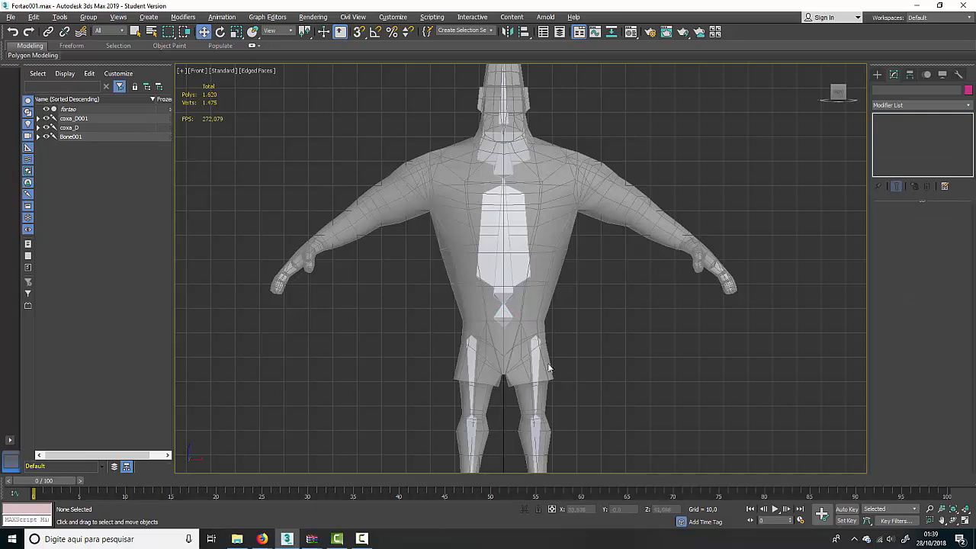
Step: Link both thigh bones, coxa_D and coxa_D001, to the hip bone as their parent
scroll(575, 349, up, 3)
middle_drag(575, 348, 613, 319)
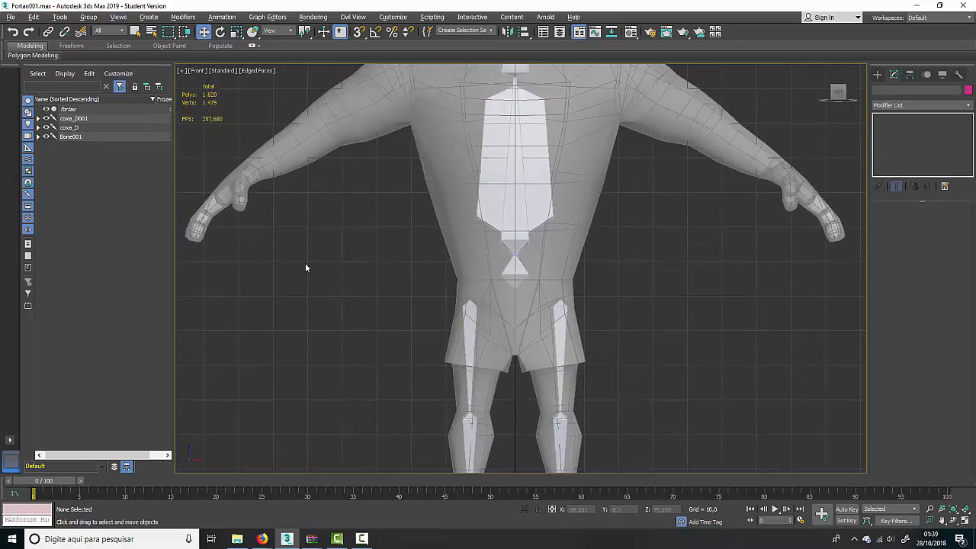
click(48, 32)
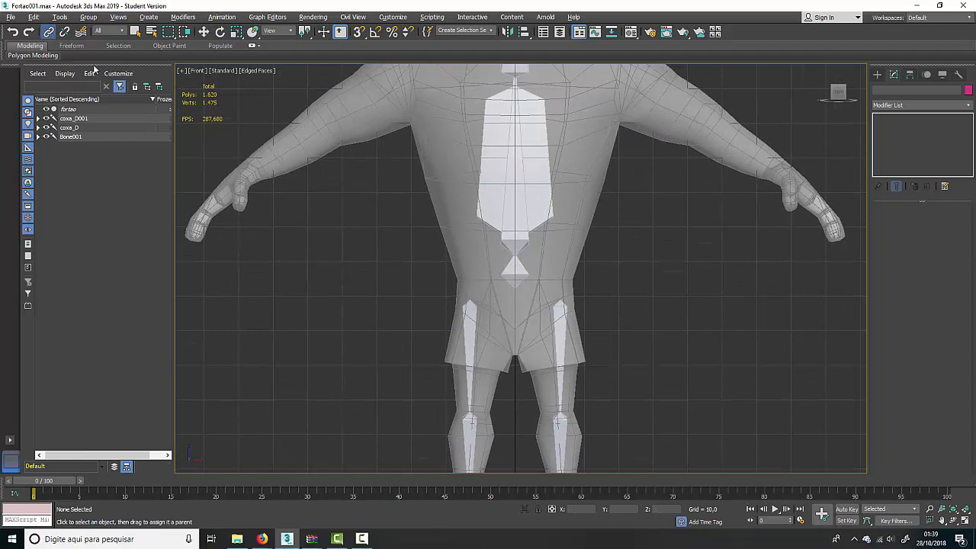
click(470, 309)
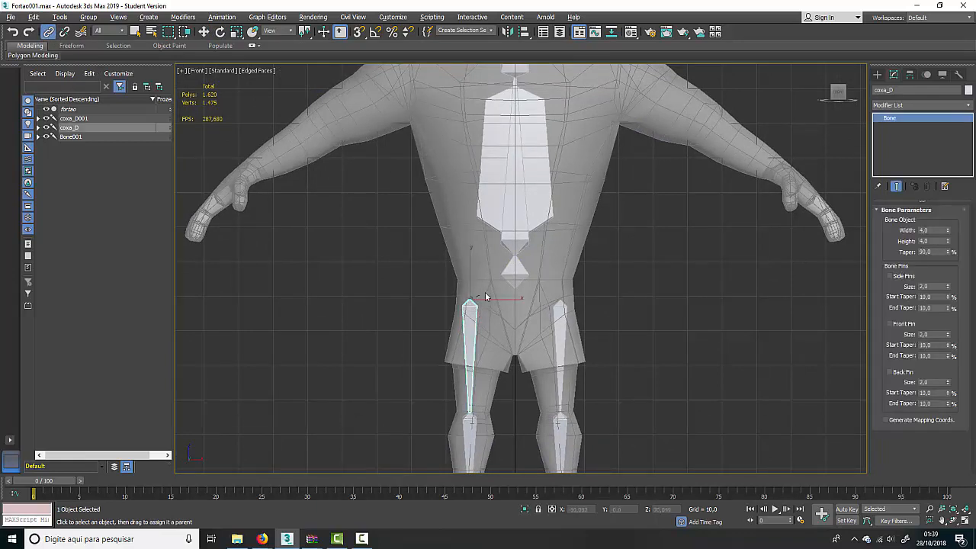
drag(486, 296, 514, 275)
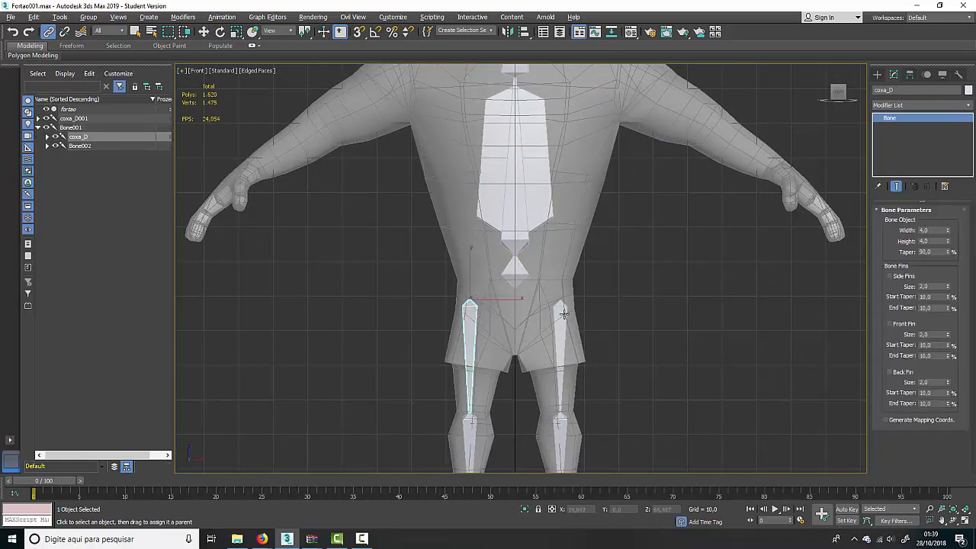
click(566, 328)
drag(562, 312, 513, 273)
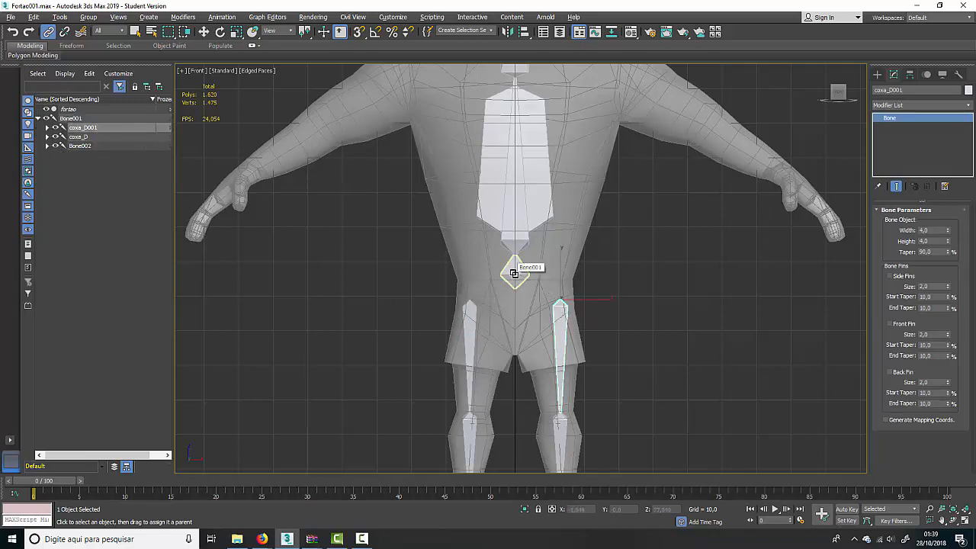
scroll(653, 277, down, 3)
middle_drag(620, 274, 519, 290)
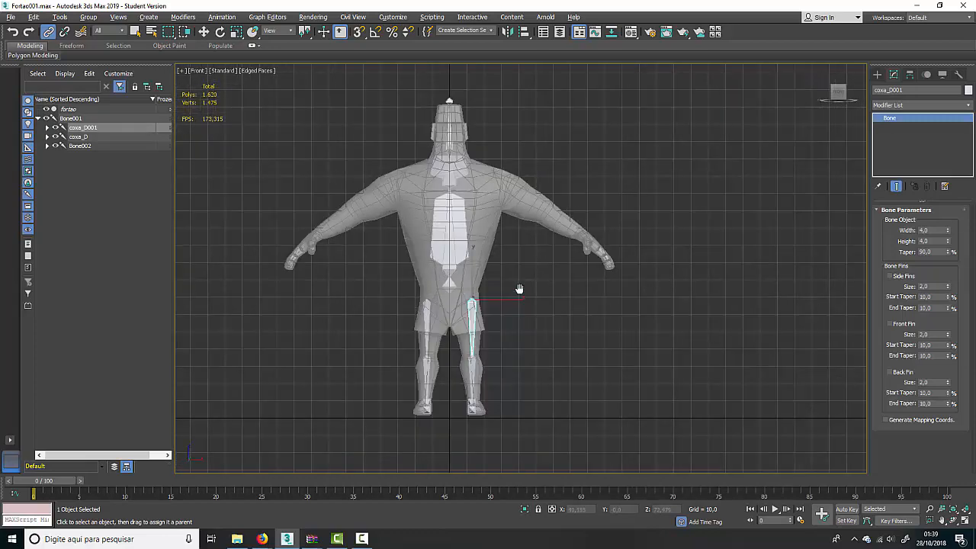
click(204, 34)
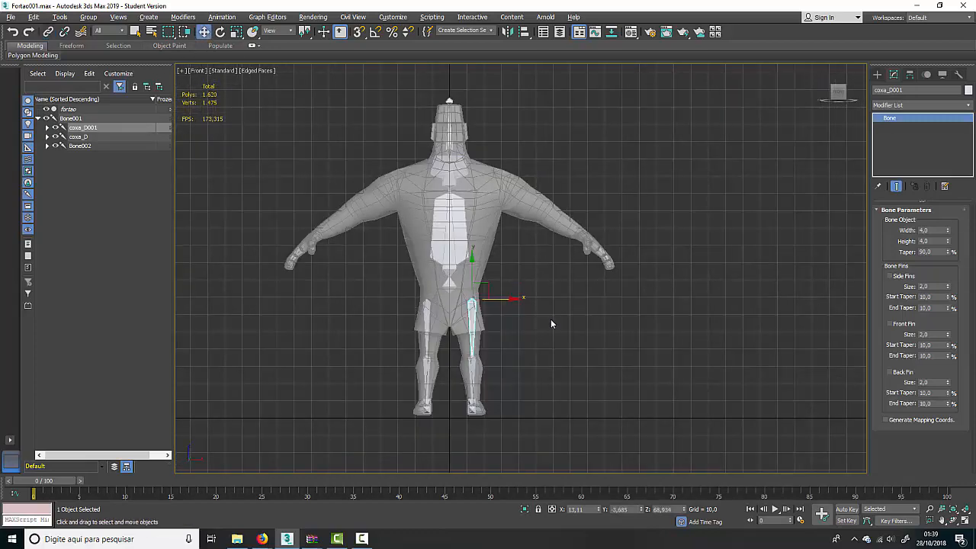
click(551, 319)
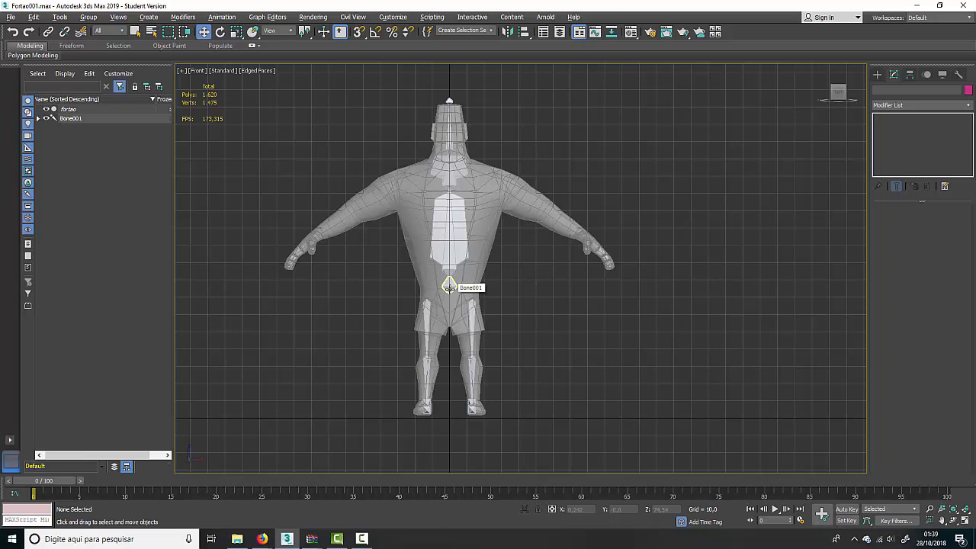
Step: Select the hip bone's whole hierarchy to check its linked bones, then deselect and expand its children in the scene list
double_click(449, 287)
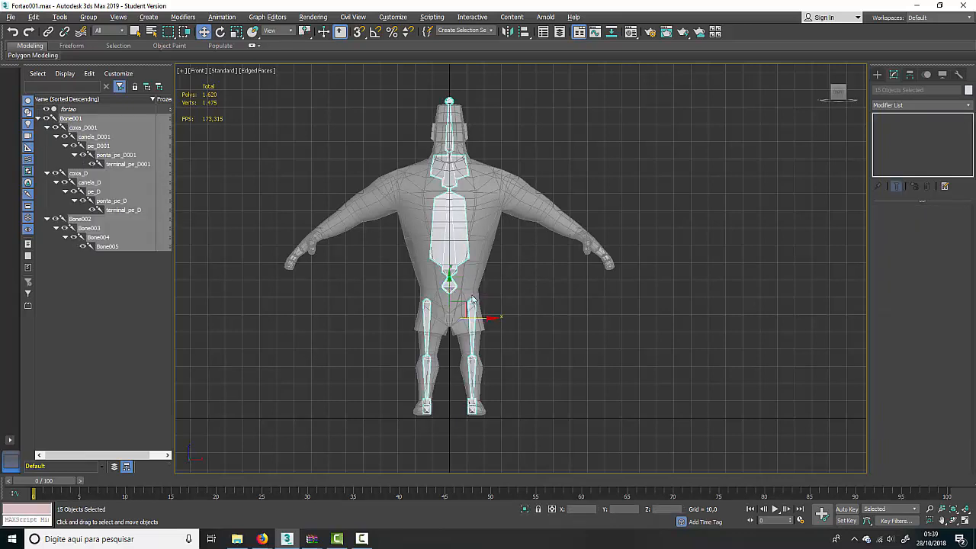
click(598, 383)
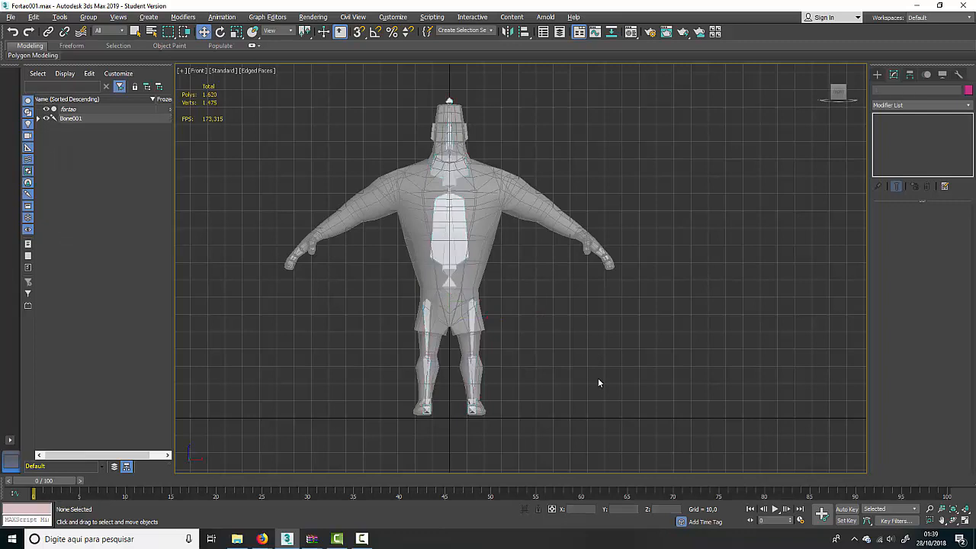
click(41, 119)
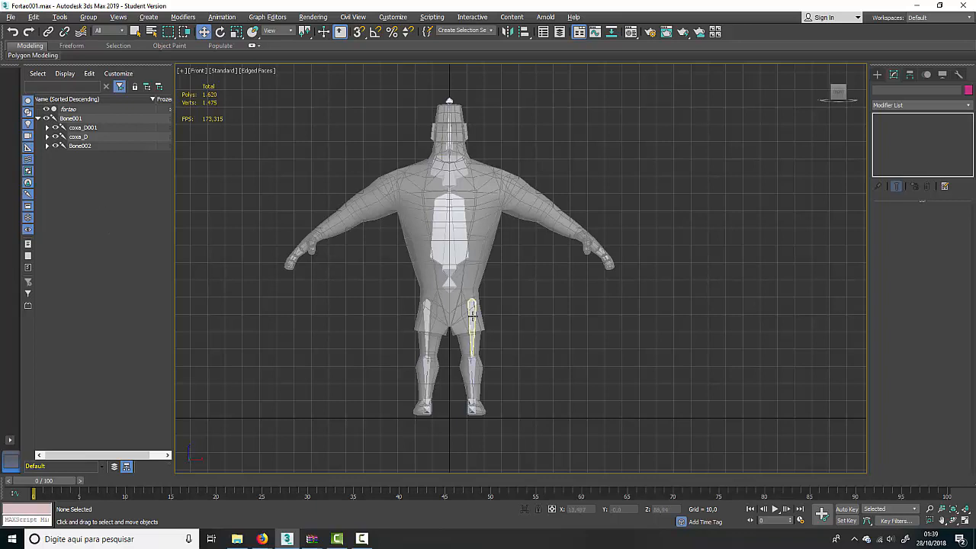
Step: Dismiss the autosave error without resaving the backup, and rename the mirrored thigh bone coxa_D001 as coxa_E
click(472, 325)
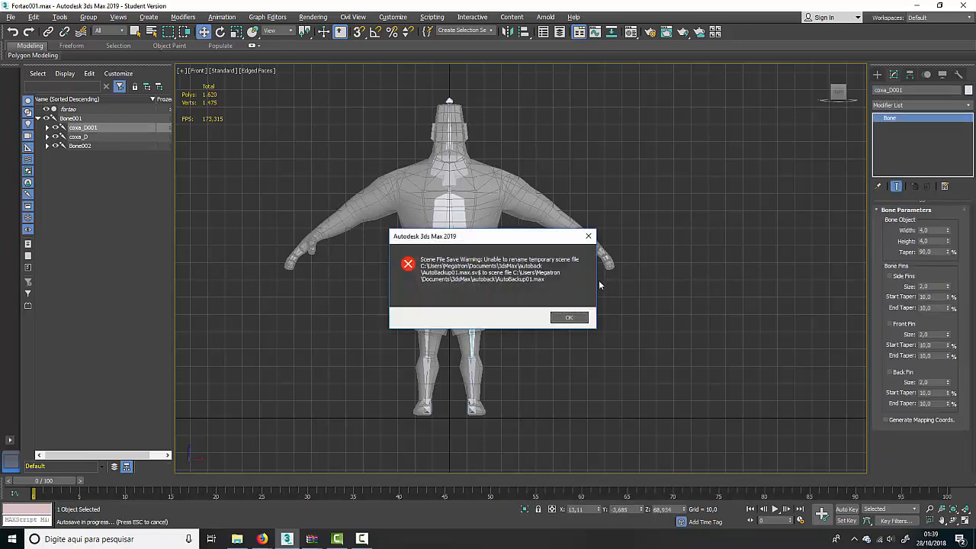
click(568, 317)
click(523, 305)
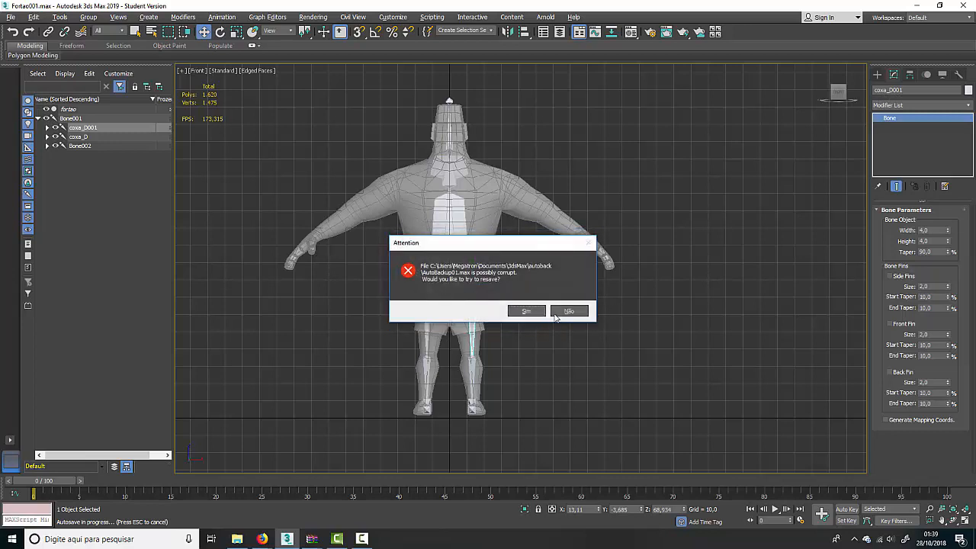
click(557, 315)
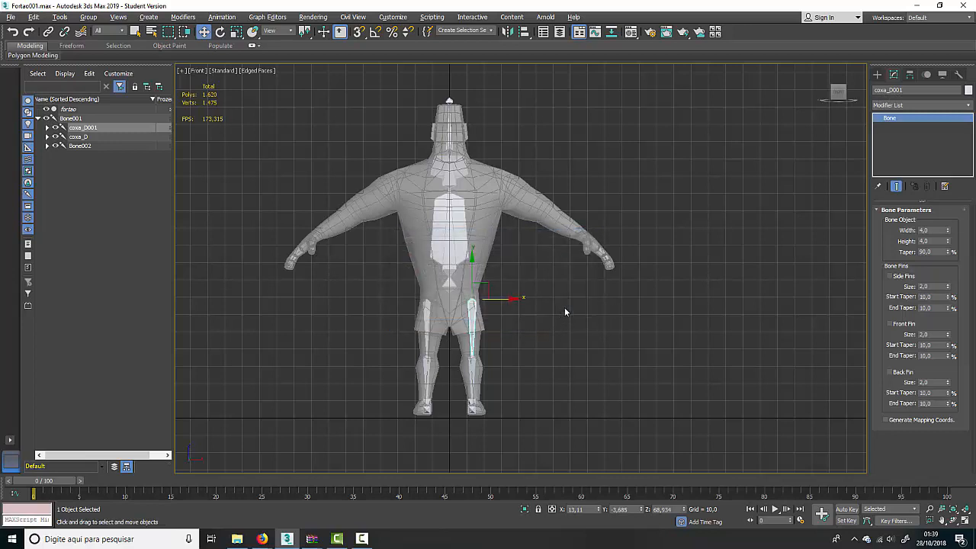
click(906, 90)
drag(902, 90, 894, 90)
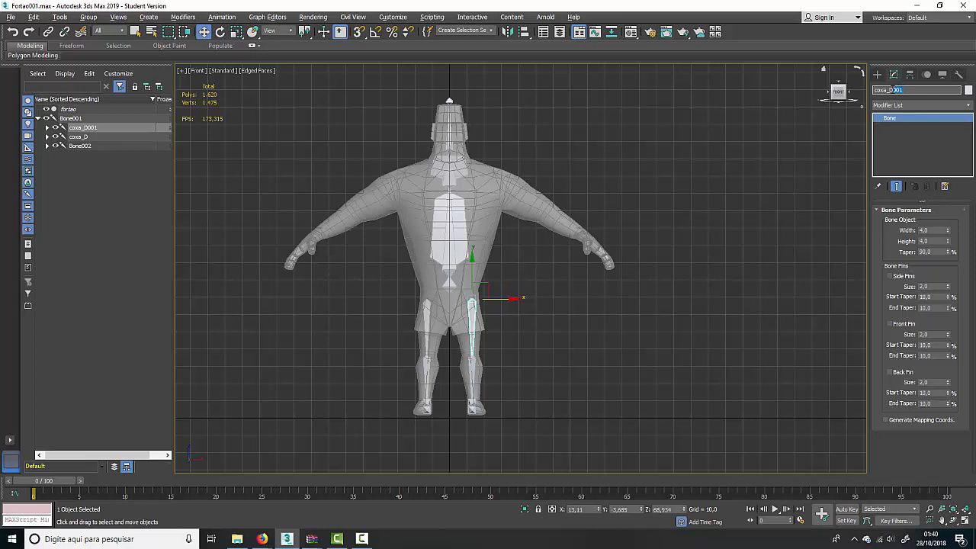
text(E)
key(Return)
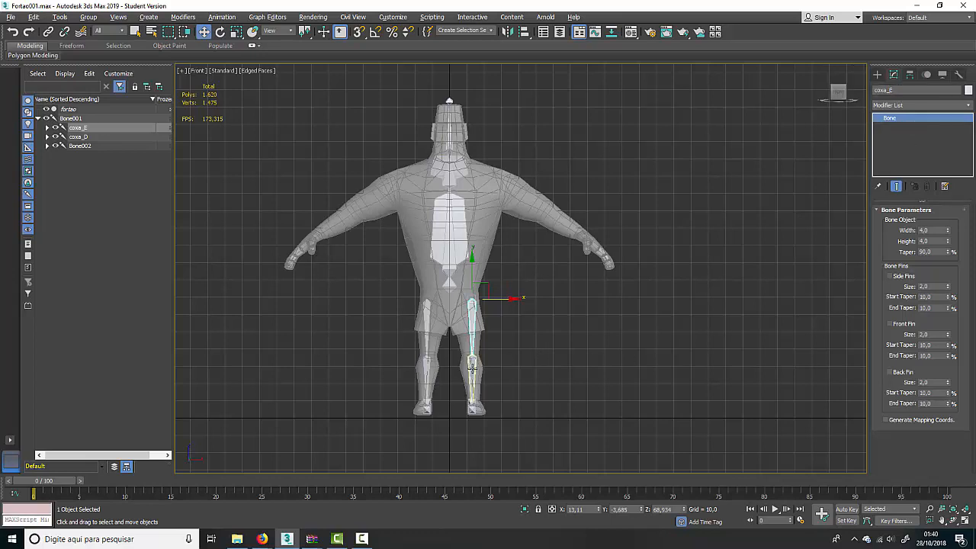
Step: Rename the mirrored shin bone as canela_E and the mirrored foot bone as pe_E
click(472, 379)
drag(907, 90, 895, 90)
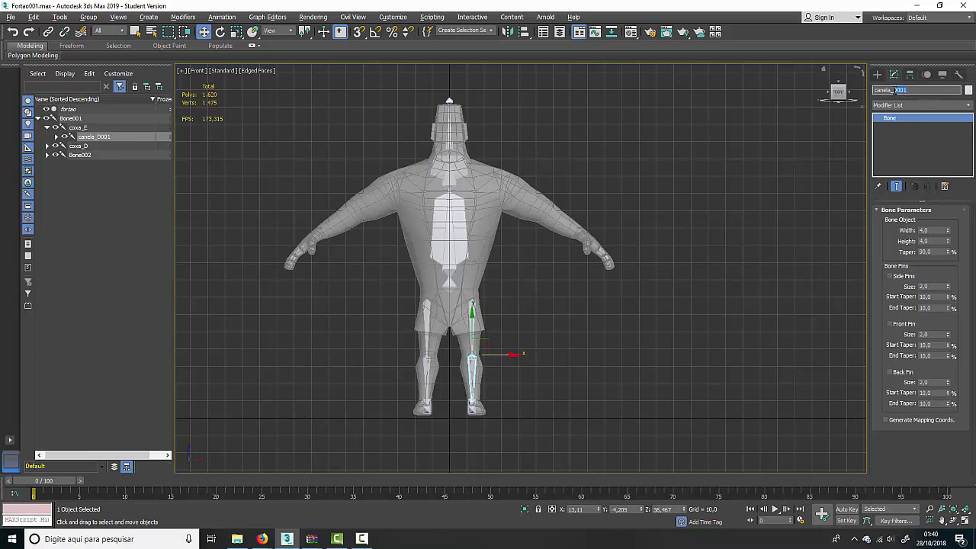
text(E)
key(Return)
click(56, 136)
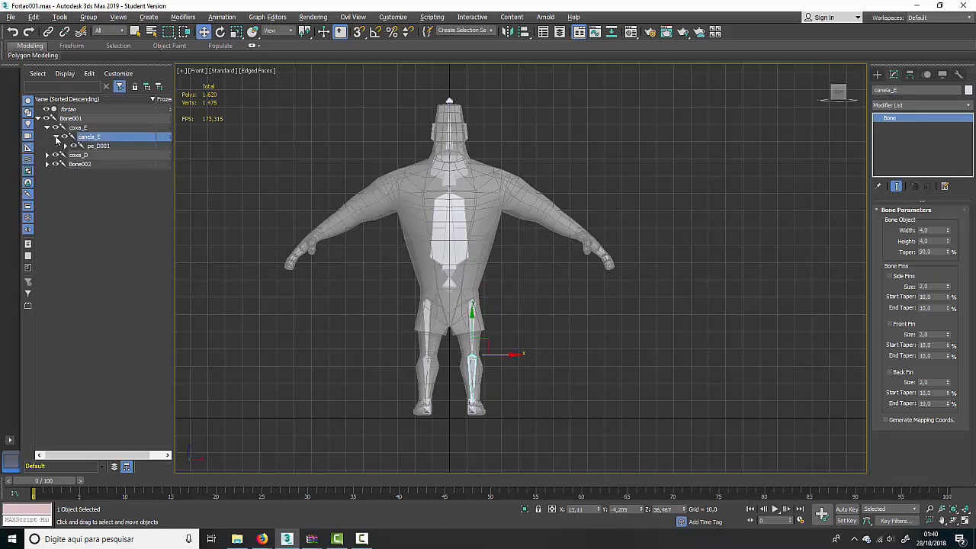
click(96, 146)
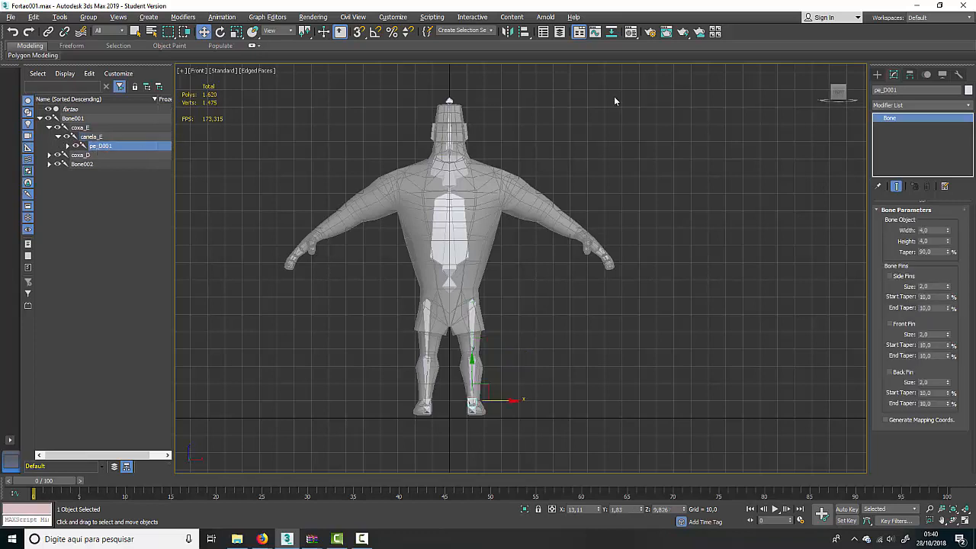
click(910, 92)
key(BackSpace)
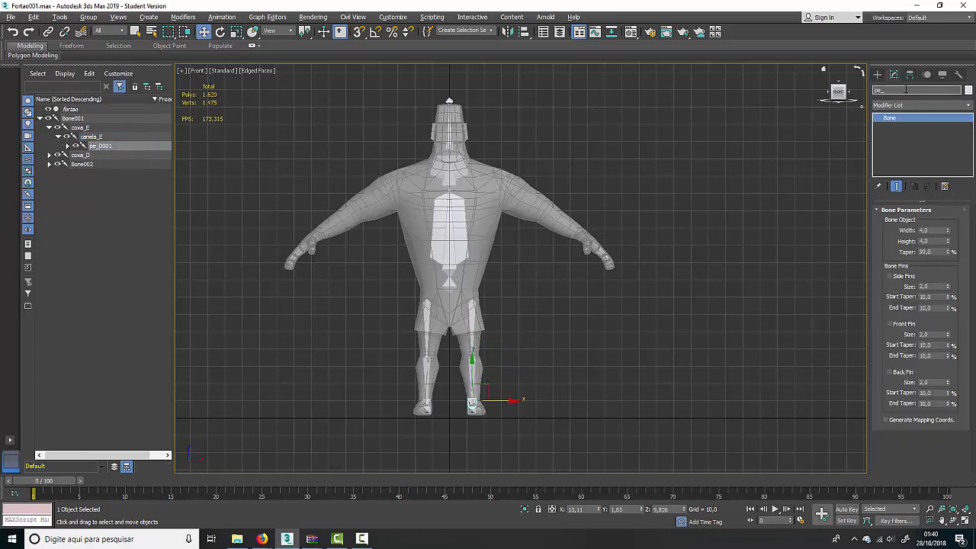
key(Return)
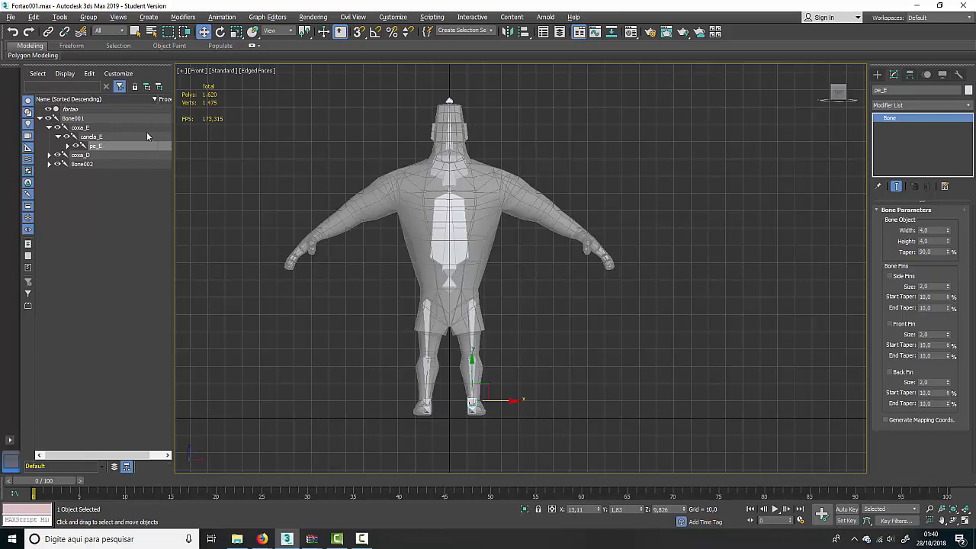
Step: Rename the mirrored toe bone as ponta_pe_E and the mirrored end bone as terminal_pe_E
click(68, 146)
click(110, 155)
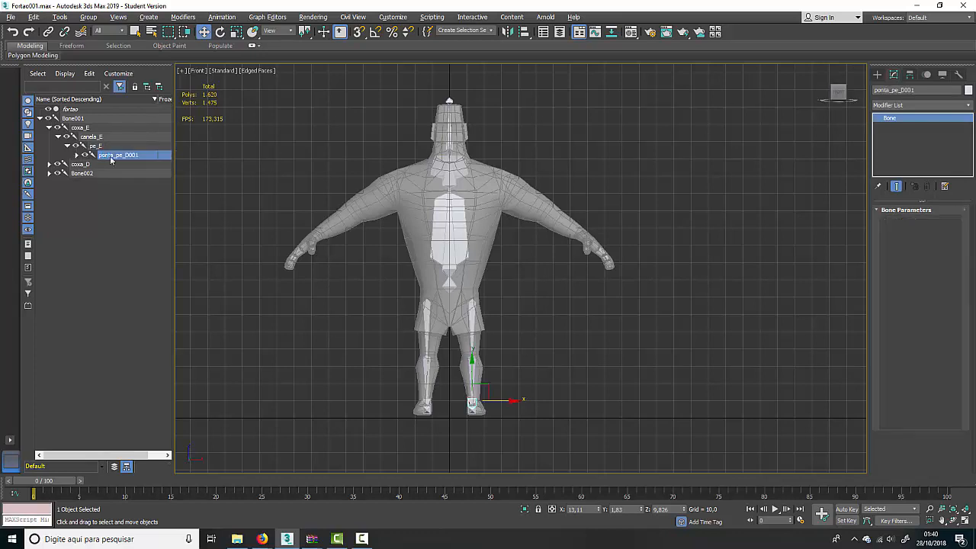
click(919, 90)
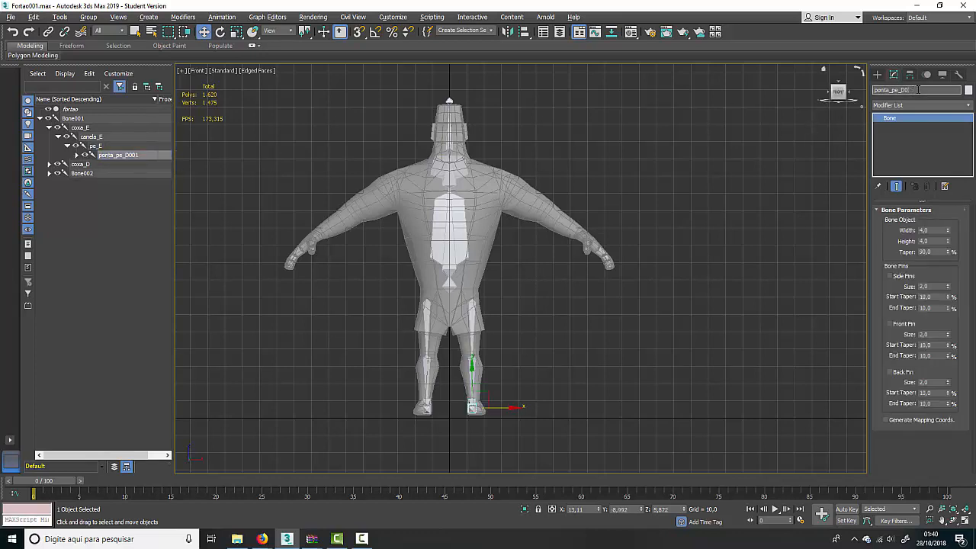
key(Return)
click(75, 156)
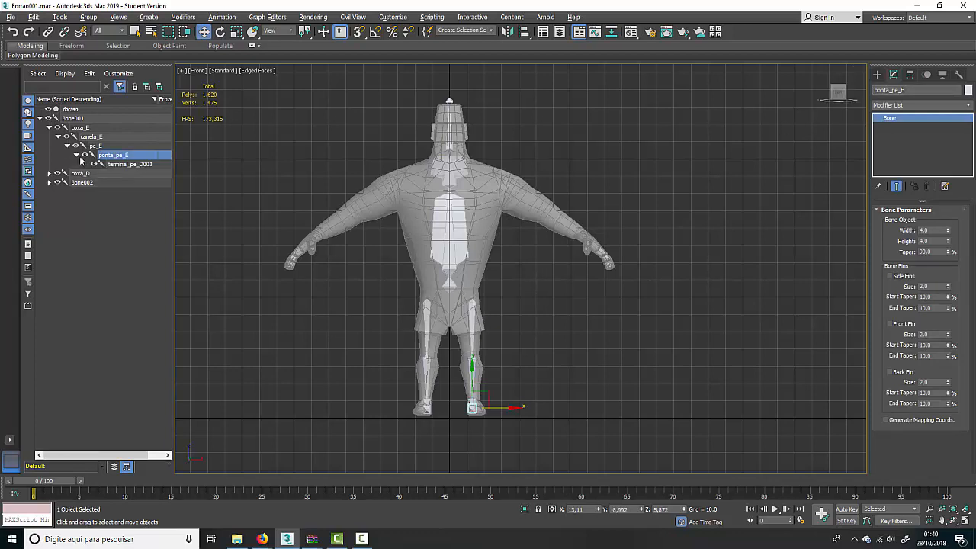
click(124, 164)
click(920, 90)
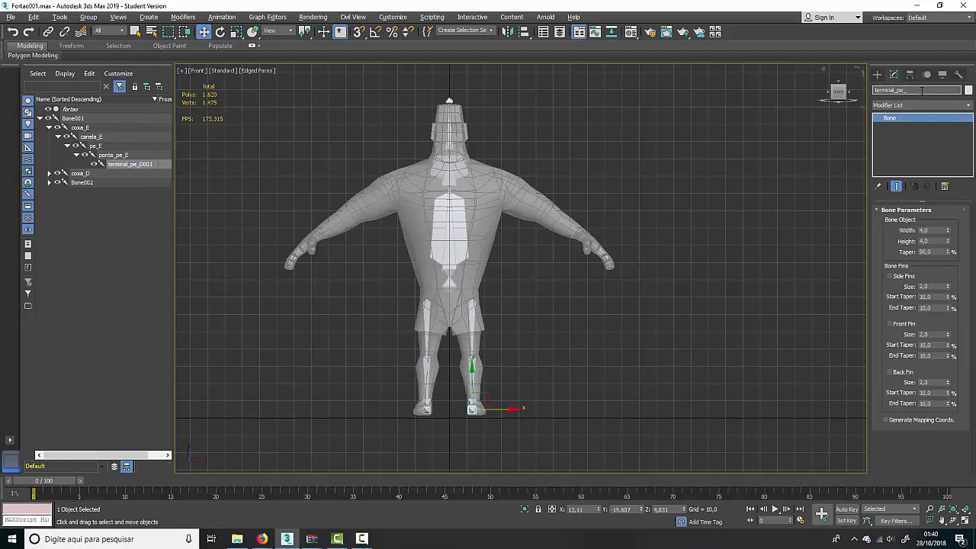
key(Return)
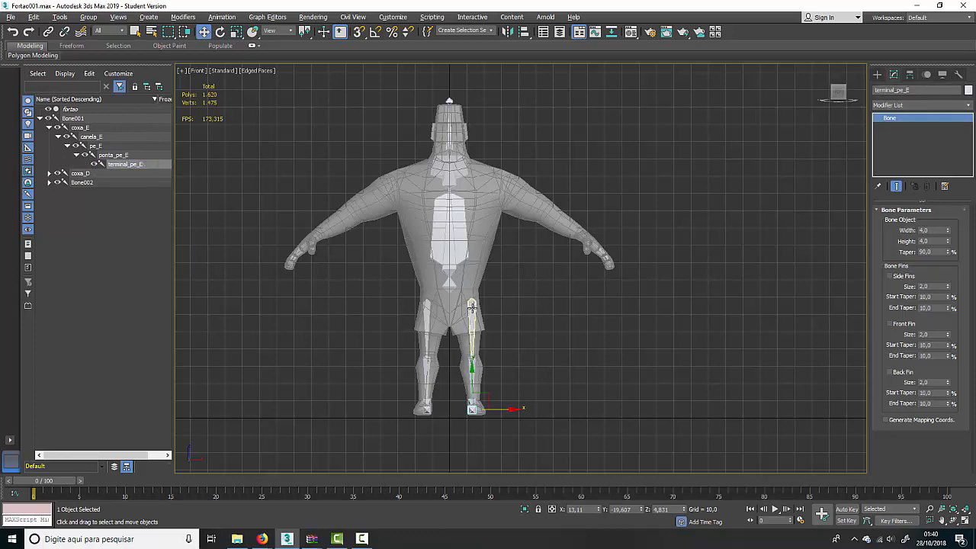
Step: Rename the hip bone as principal and collapse its hierarchy in the scene list
click(448, 287)
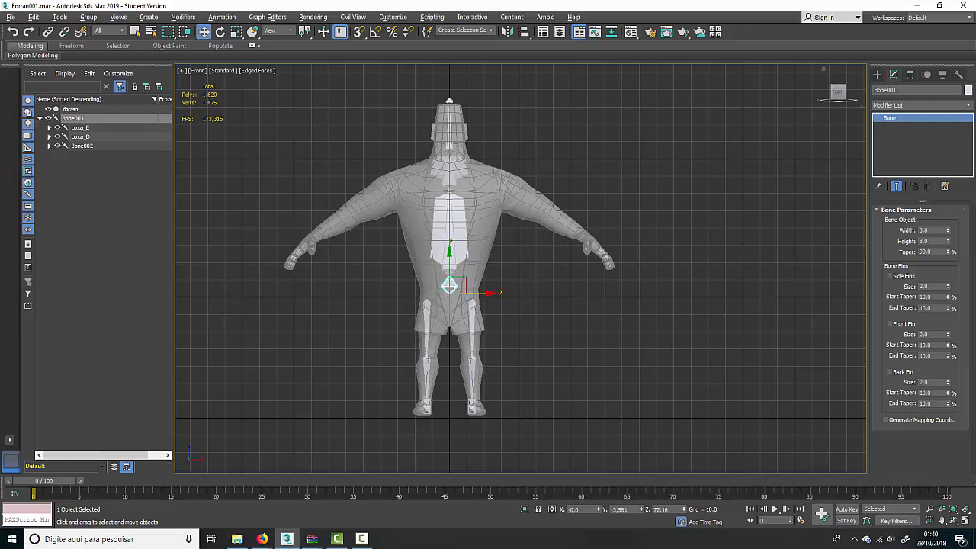
click(904, 89)
double_click(888, 90)
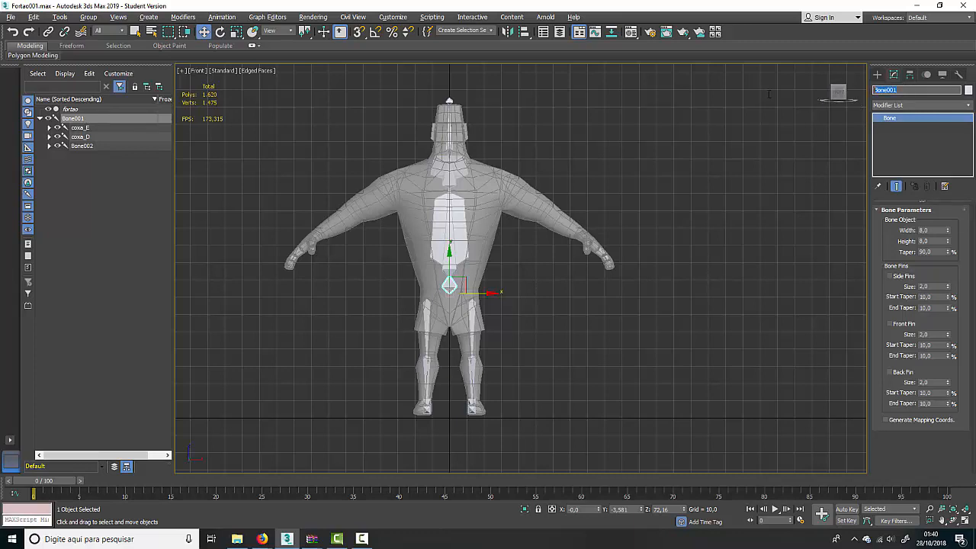
text(pé)
key(Return)
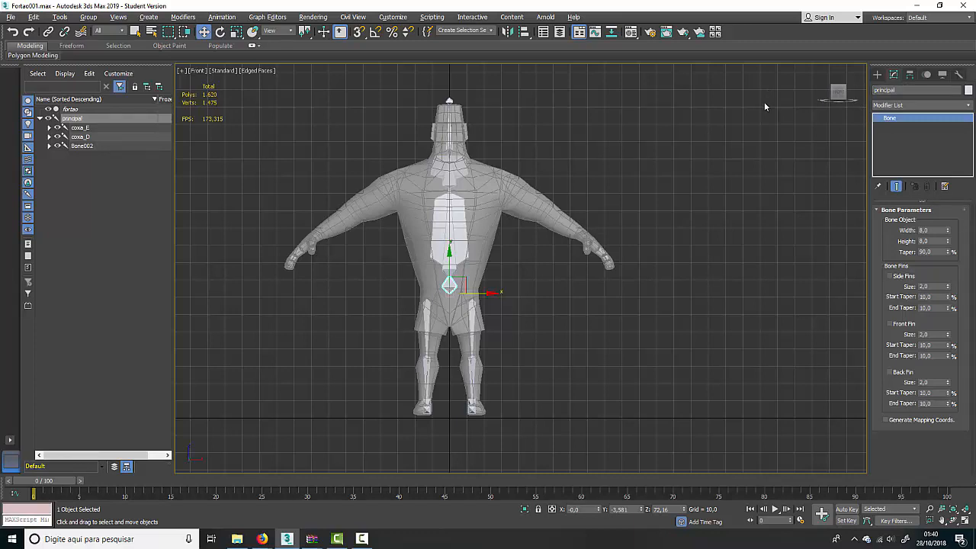
click(50, 127)
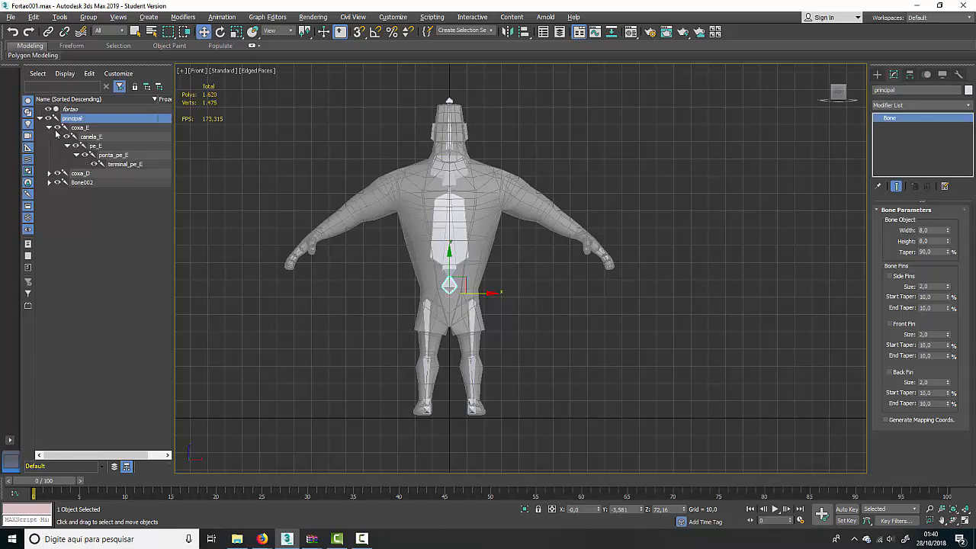
click(40, 120)
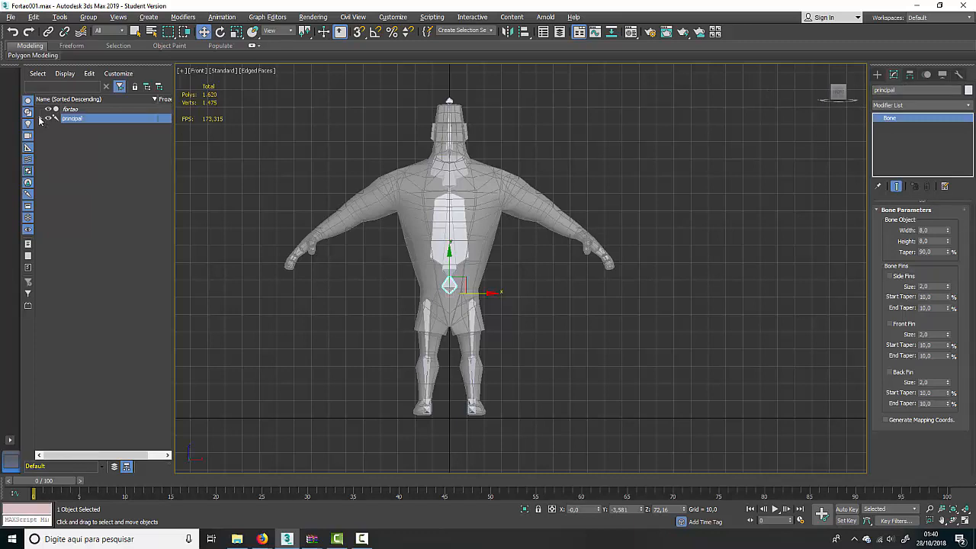
Step: Rename the large torso bone above the hip, Bone002, as coluna1
click(443, 223)
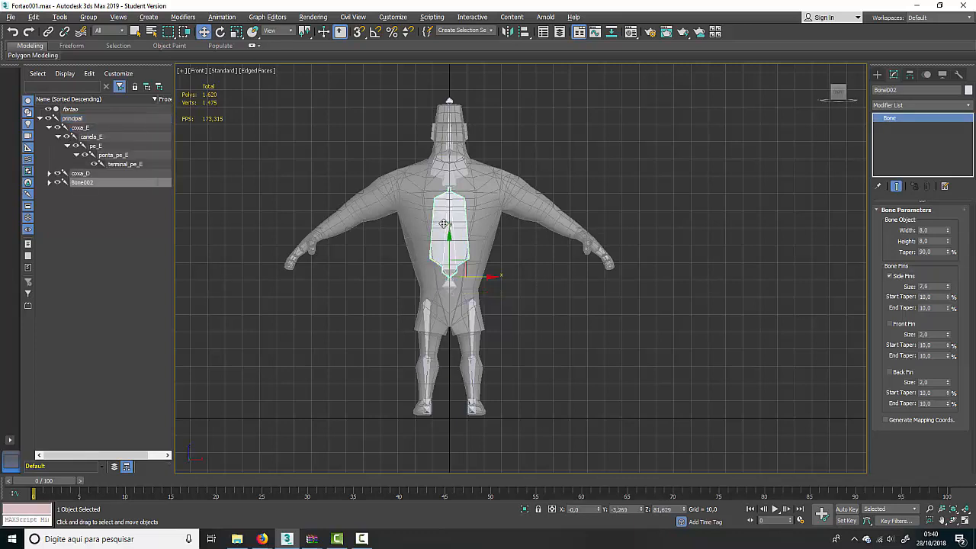
click(49, 183)
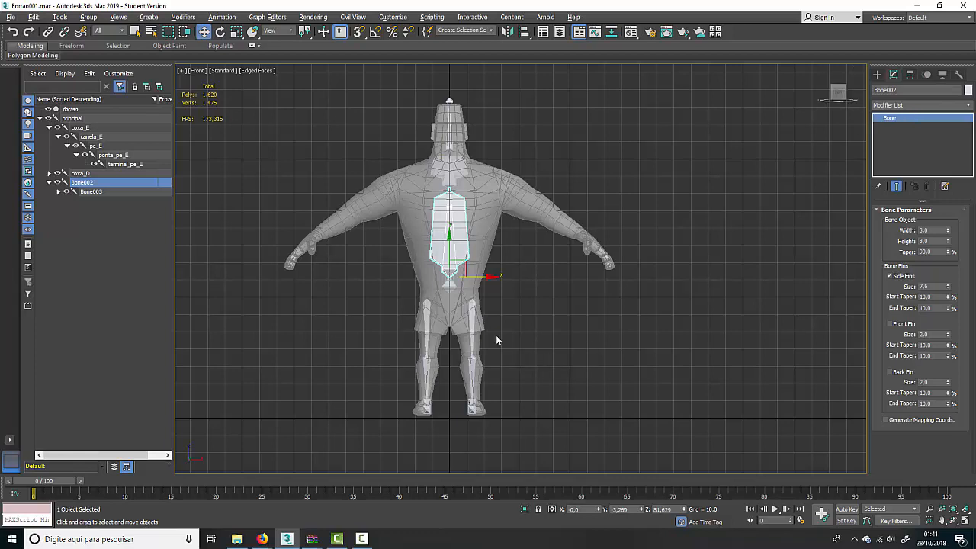
click(894, 90)
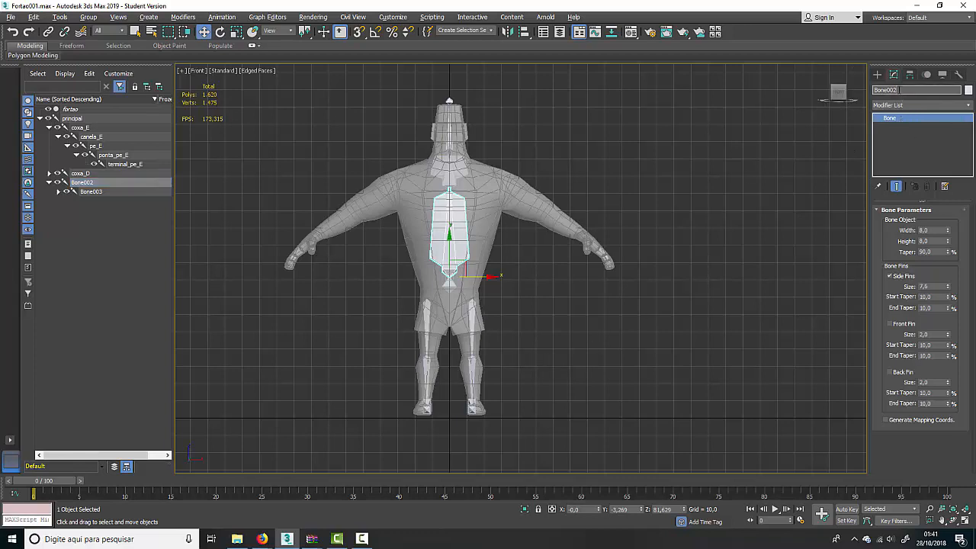
text(c)
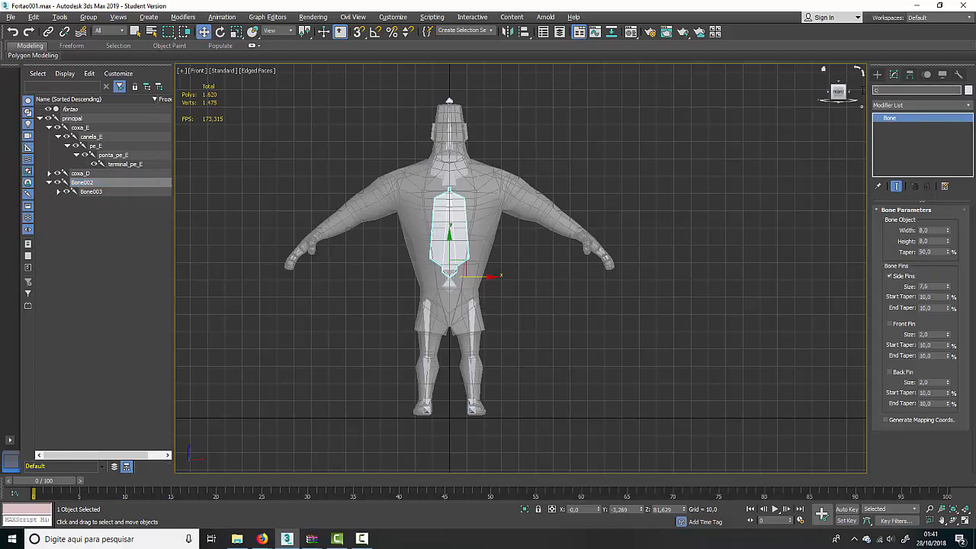
text(oluna1)
key(Return)
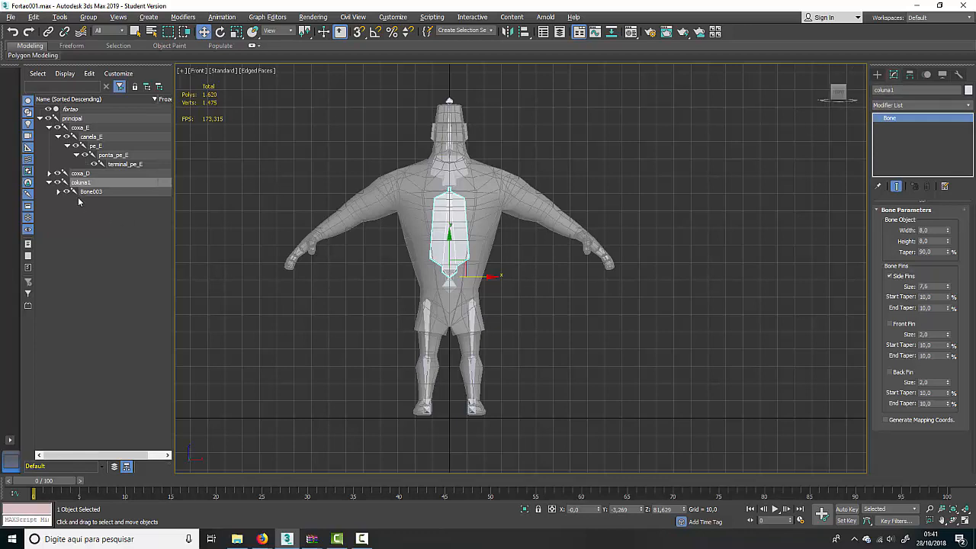
Step: Rename the upper spine bone at the base of the neck, Bone003, as coluna2
click(106, 190)
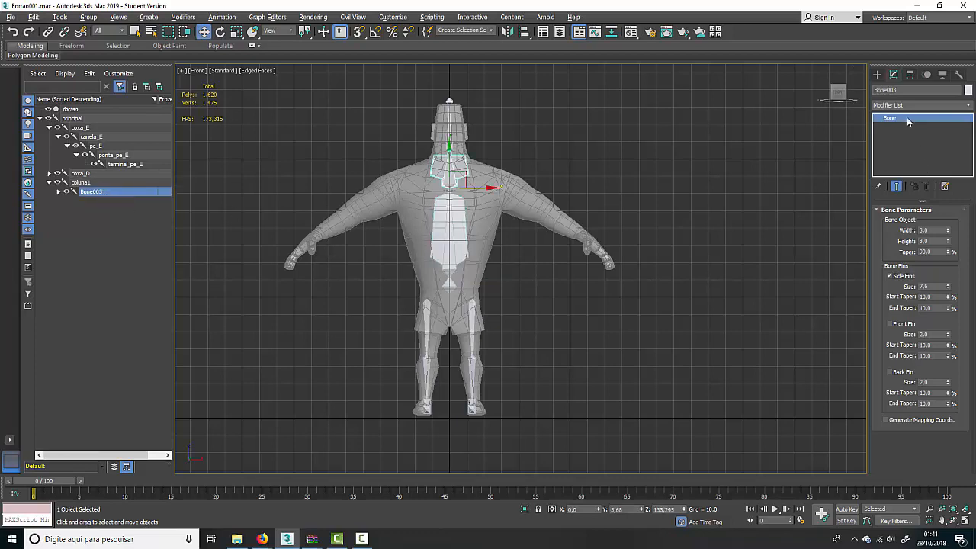
click(902, 91)
text(coluna2)
key(Return)
Step: Rename the head bone under coluna2 as cabeca
click(59, 192)
click(86, 202)
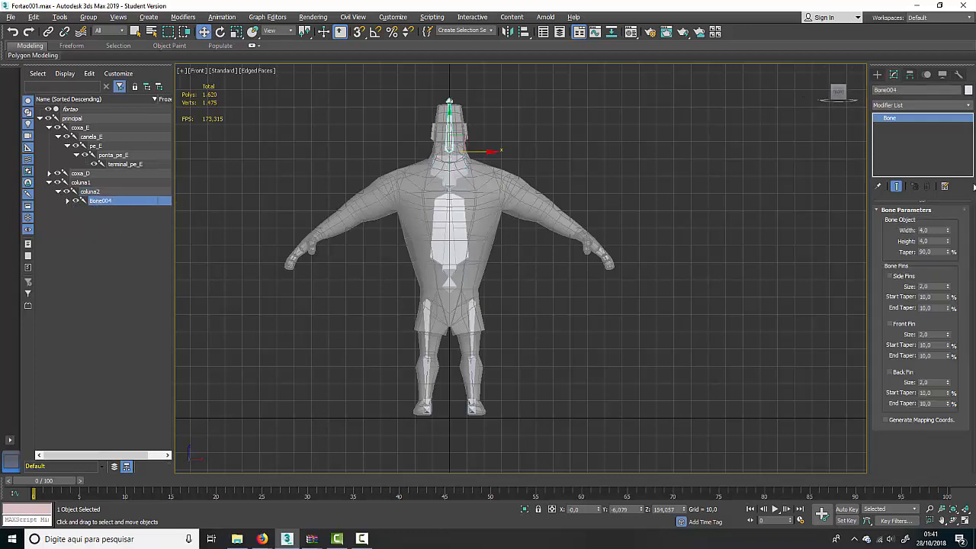
click(911, 90)
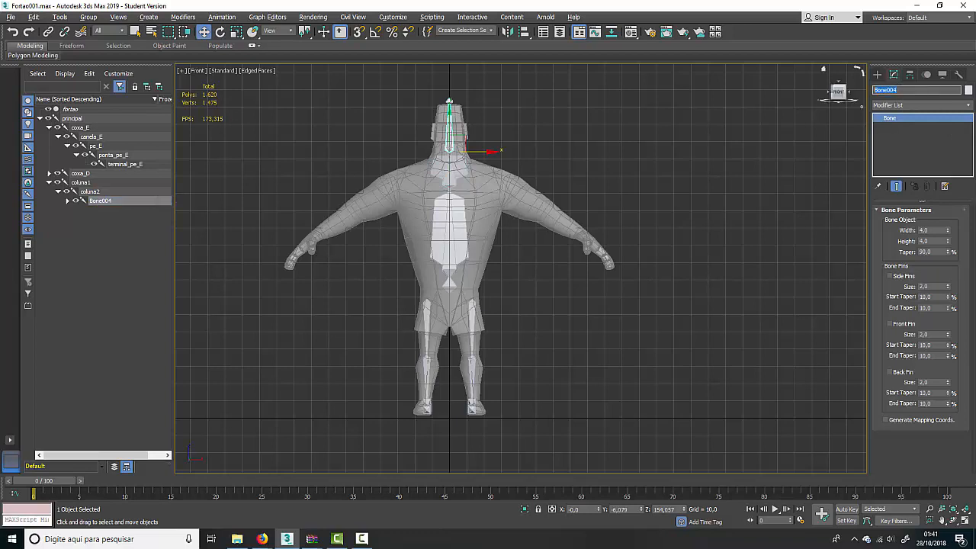
text(cabeca)
key(Return)
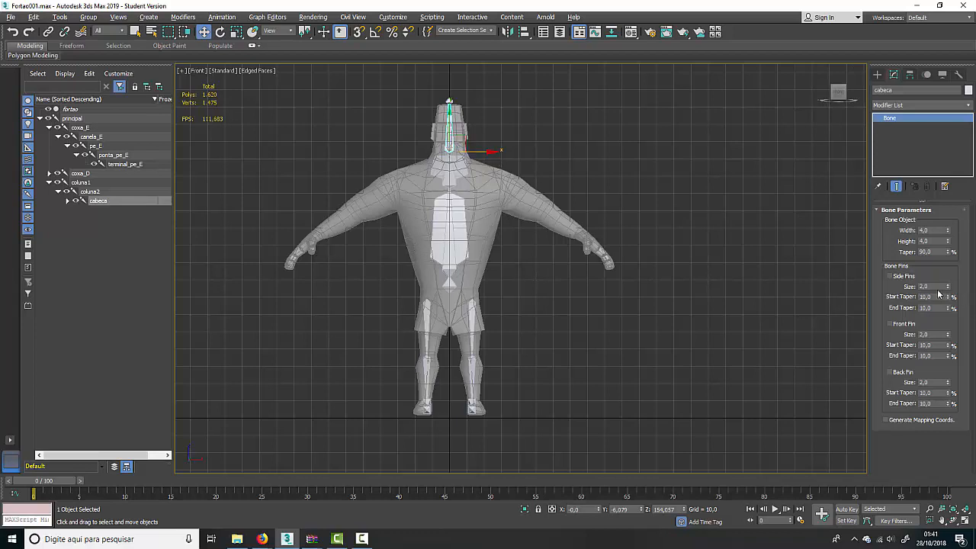
Step: Set the head bone's width and height to 6
drag(935, 230, 898, 230)
text(6)
key(Tab)
text(6)
key(Return)
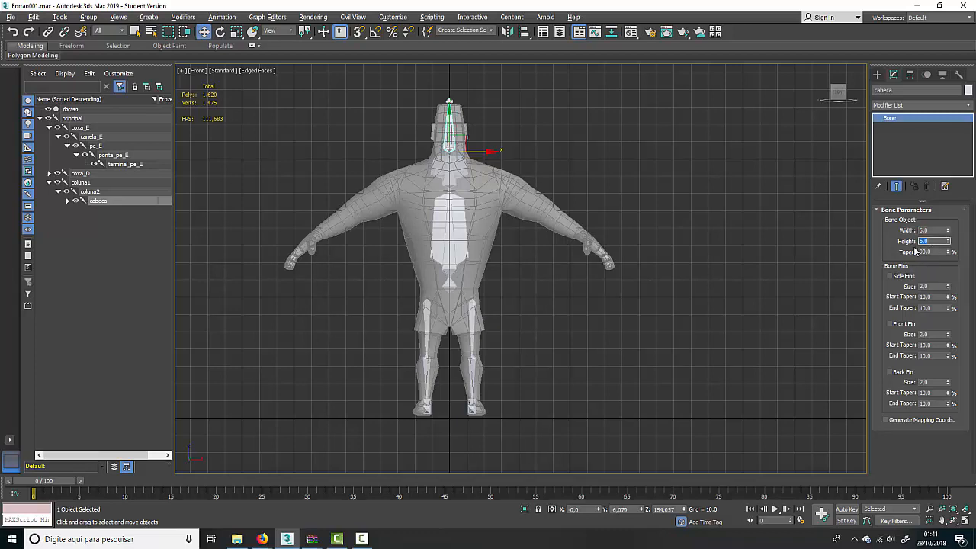
Step: Rename the small end bone on top of the head as terminal_cabeca and clear the selection
click(449, 100)
click(449, 101)
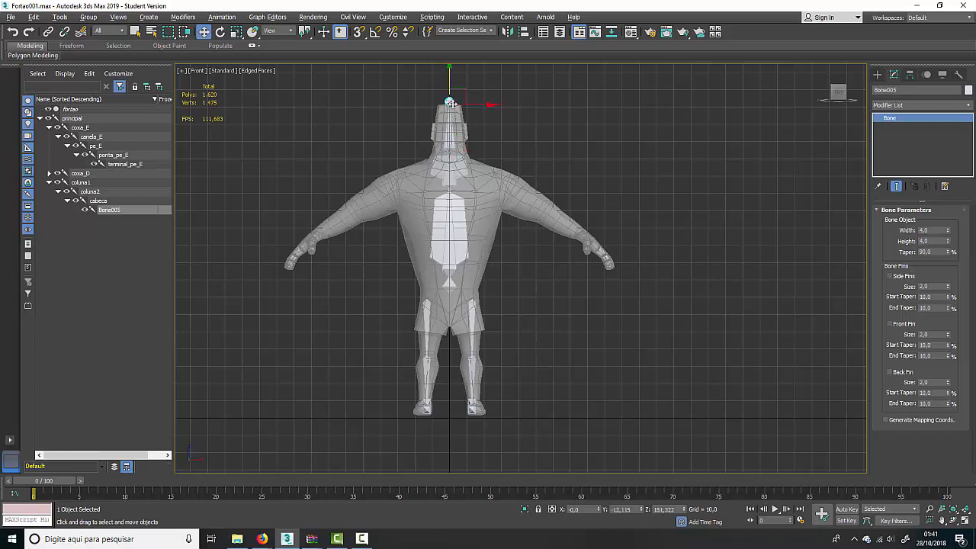
double_click(900, 90)
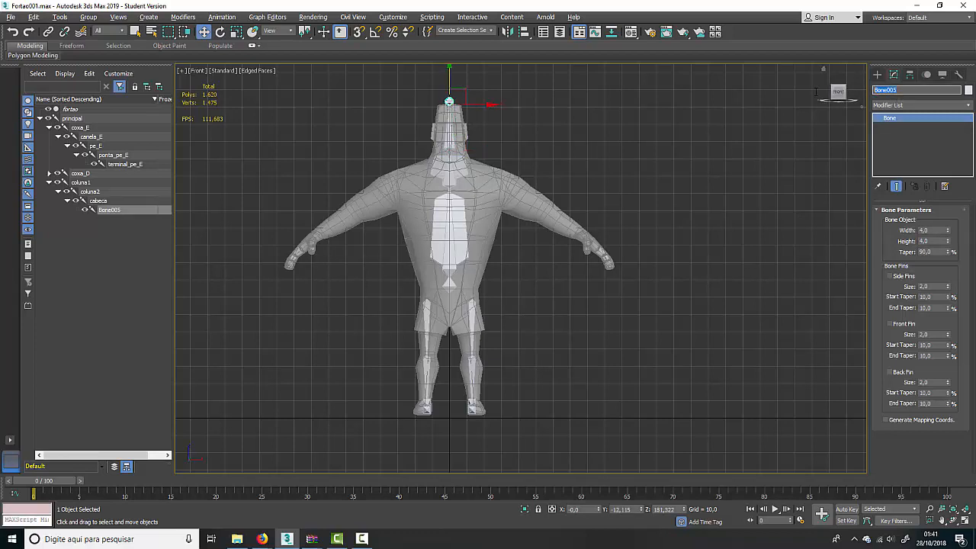
text(terminal_cabecaleca)
key(Return)
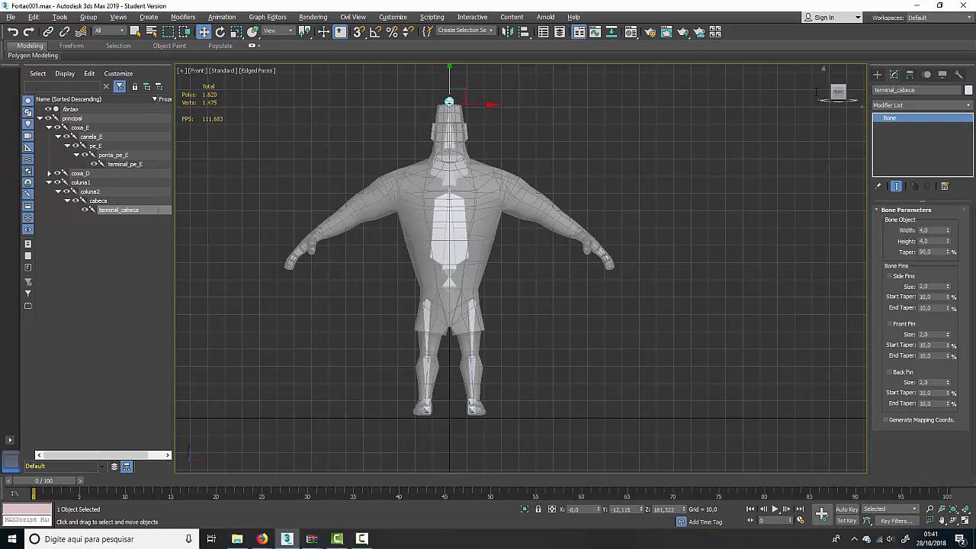
click(565, 304)
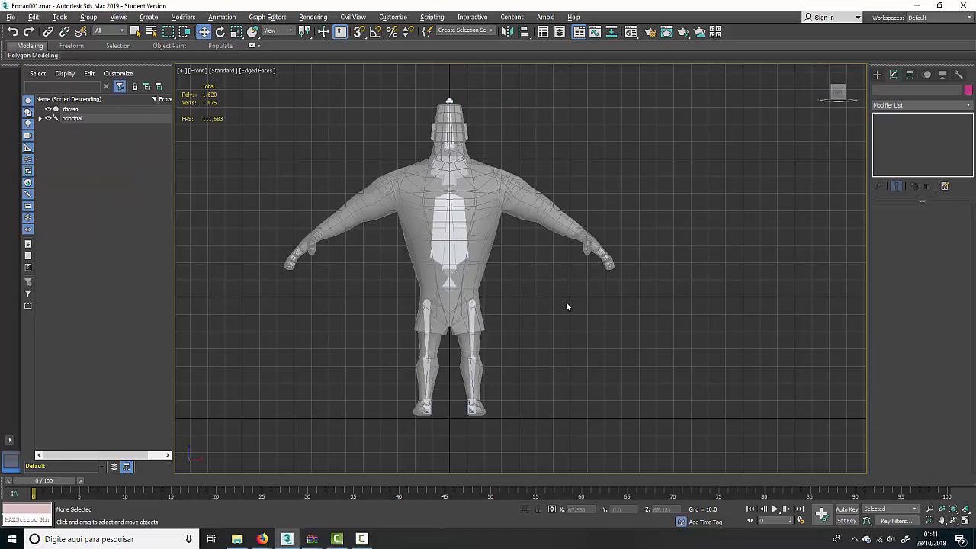
Step: Start the Bones tool for drawing an arm bone chain in the front view
middle_drag(384, 236, 473, 251)
scroll(408, 307, up, 4)
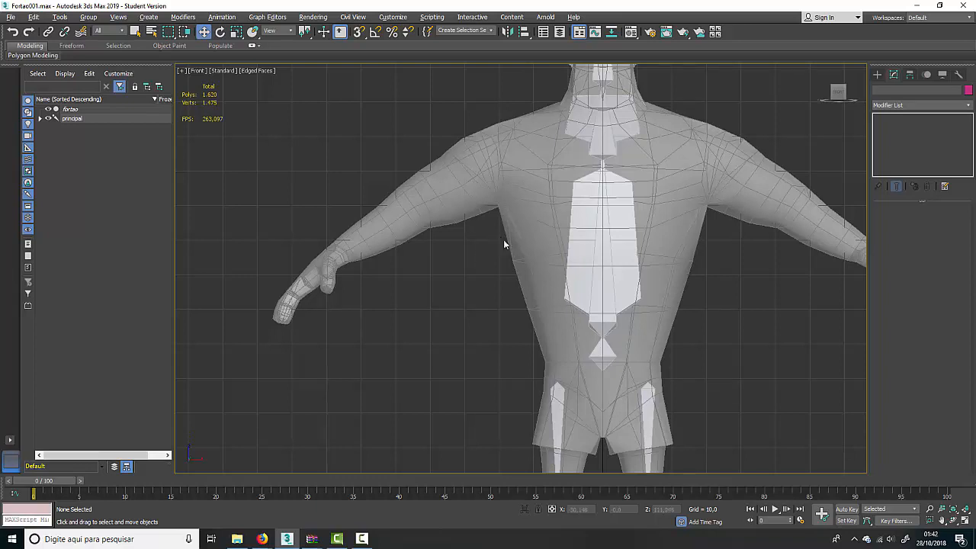
click(876, 74)
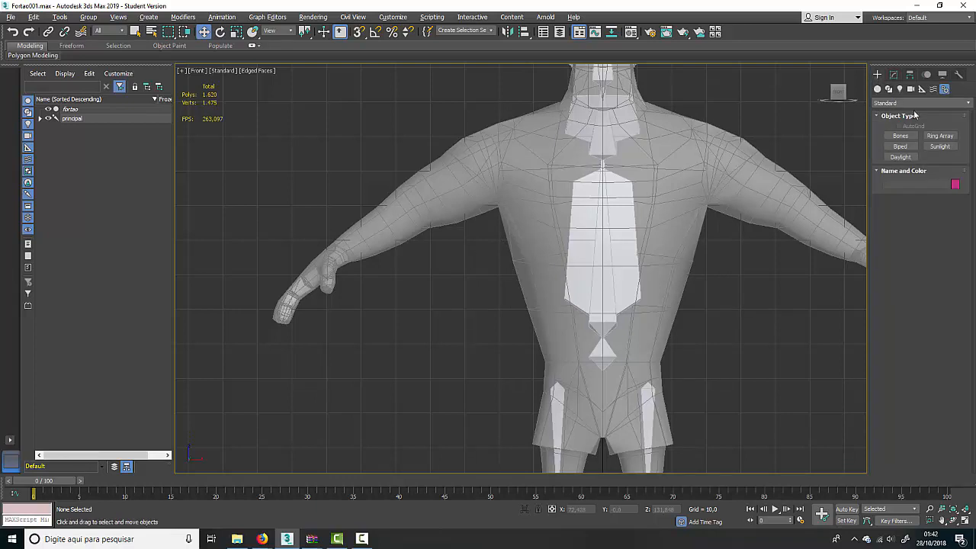
click(901, 136)
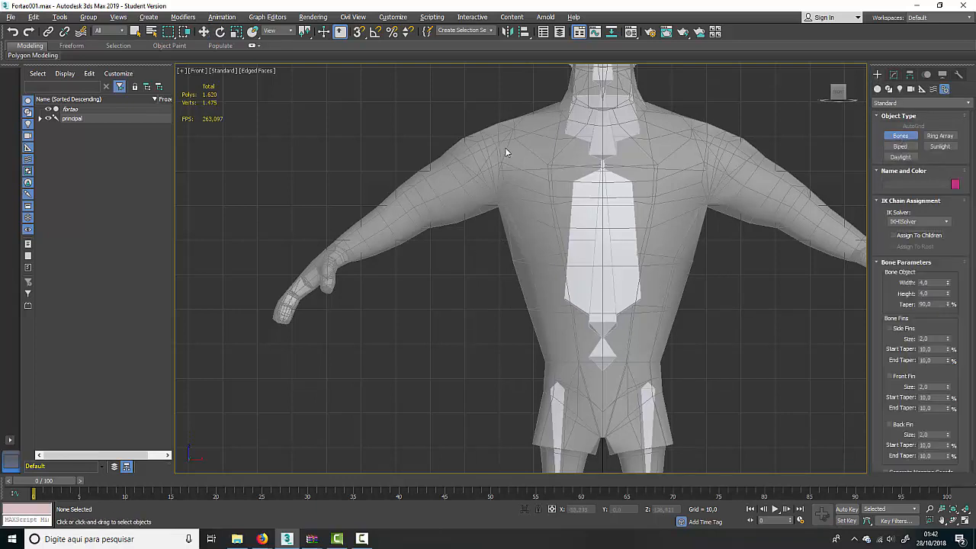